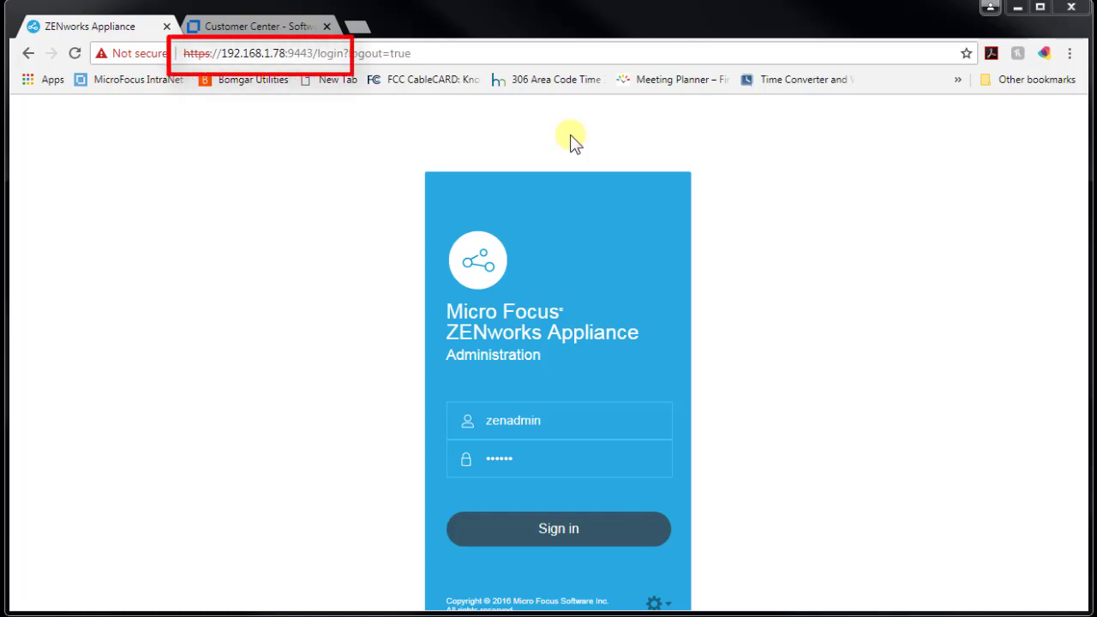
# Sign in to the appliance administration and look over the System Services list.
pyautogui.click(571, 206)
pyautogui.click(524, 517)
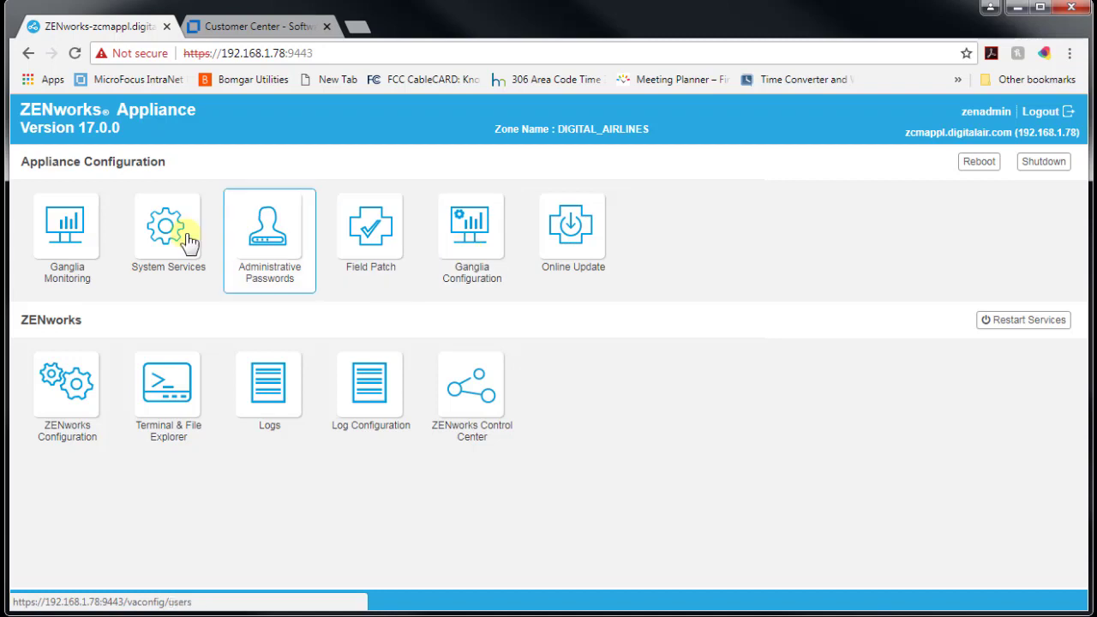
pyautogui.click(72, 227)
pyautogui.click(178, 264)
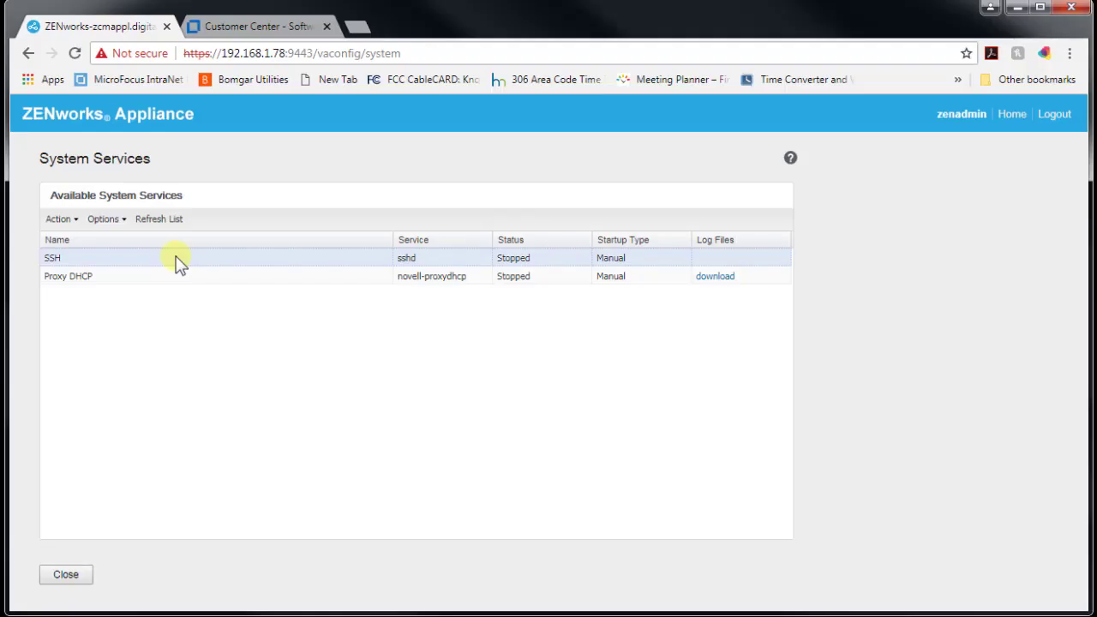
pyautogui.click(64, 579)
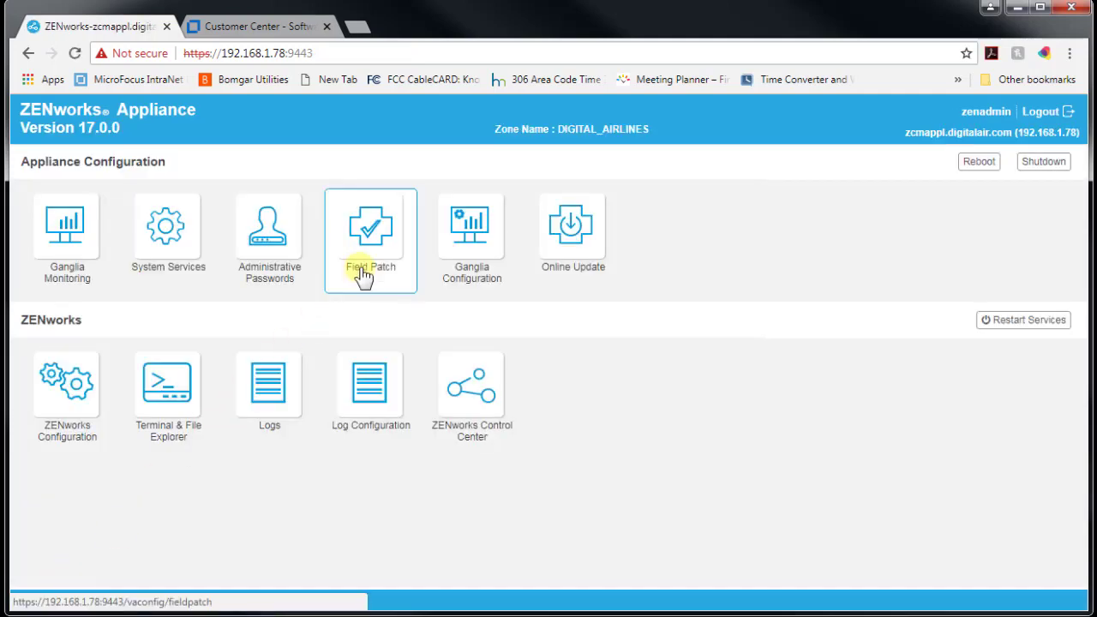
# View Administrative Passwords unchanged, then the Field Test Patch page, returning to the dashboard.
pyautogui.click(274, 252)
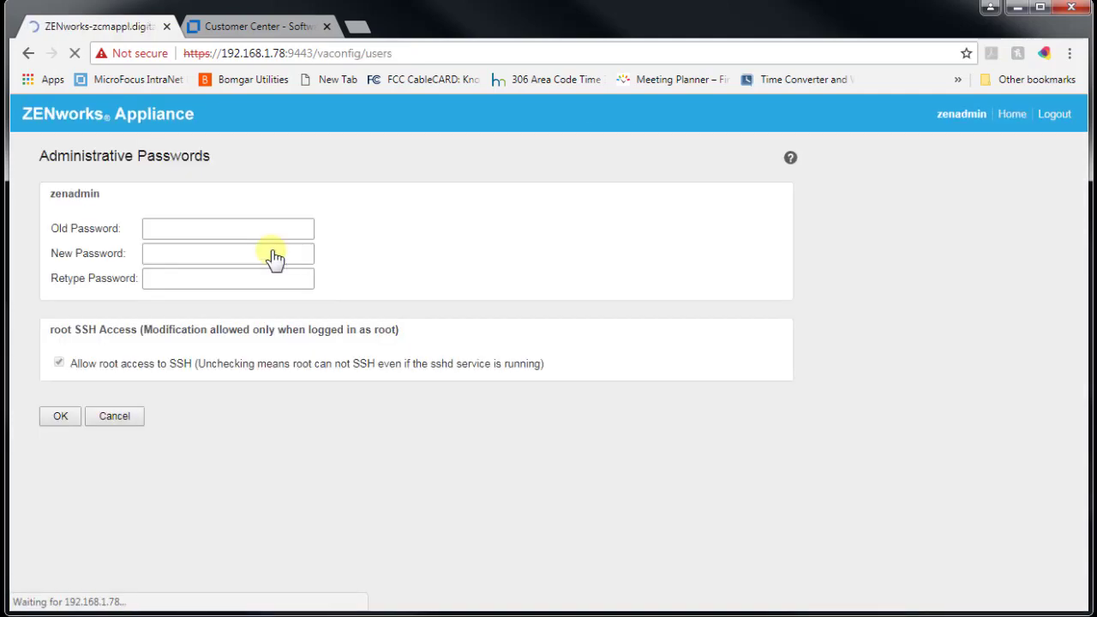
pyautogui.click(111, 417)
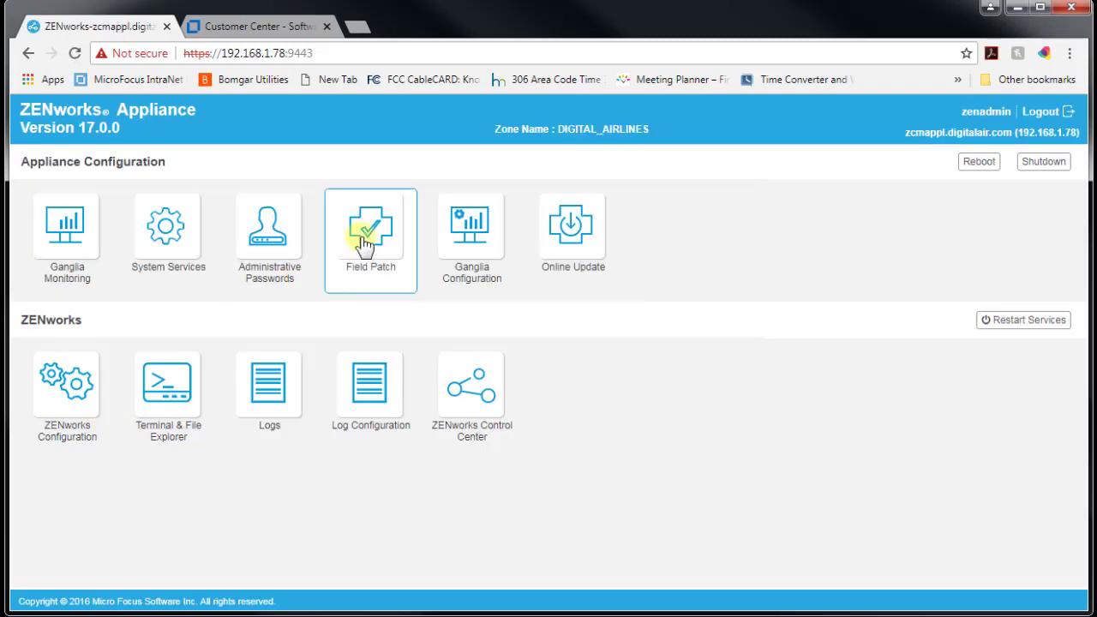
pyautogui.click(365, 244)
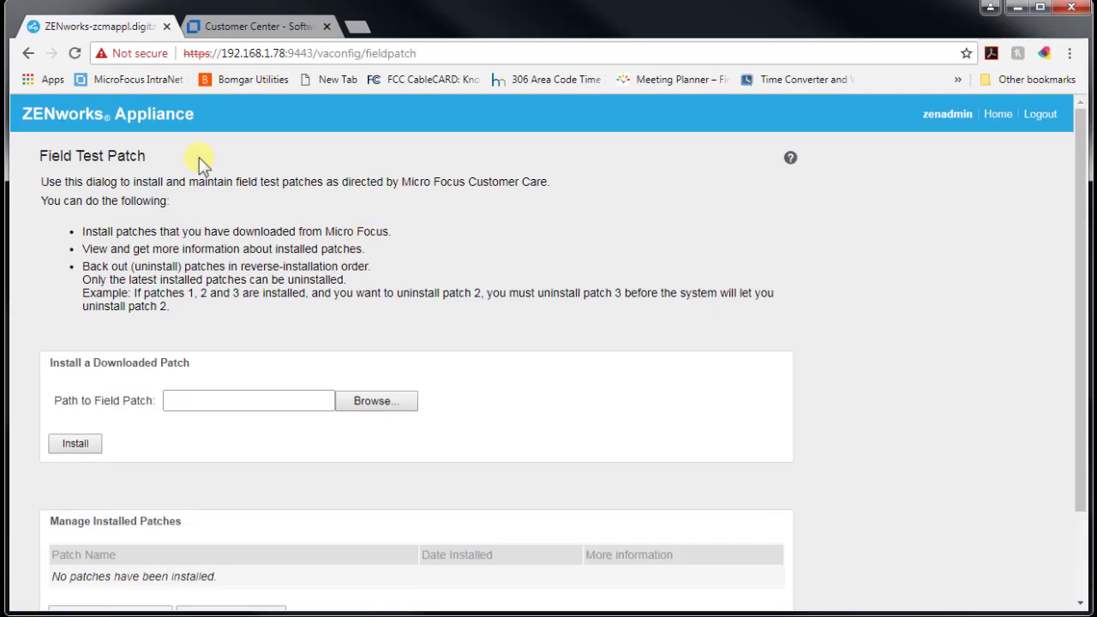
pyautogui.click(30, 55)
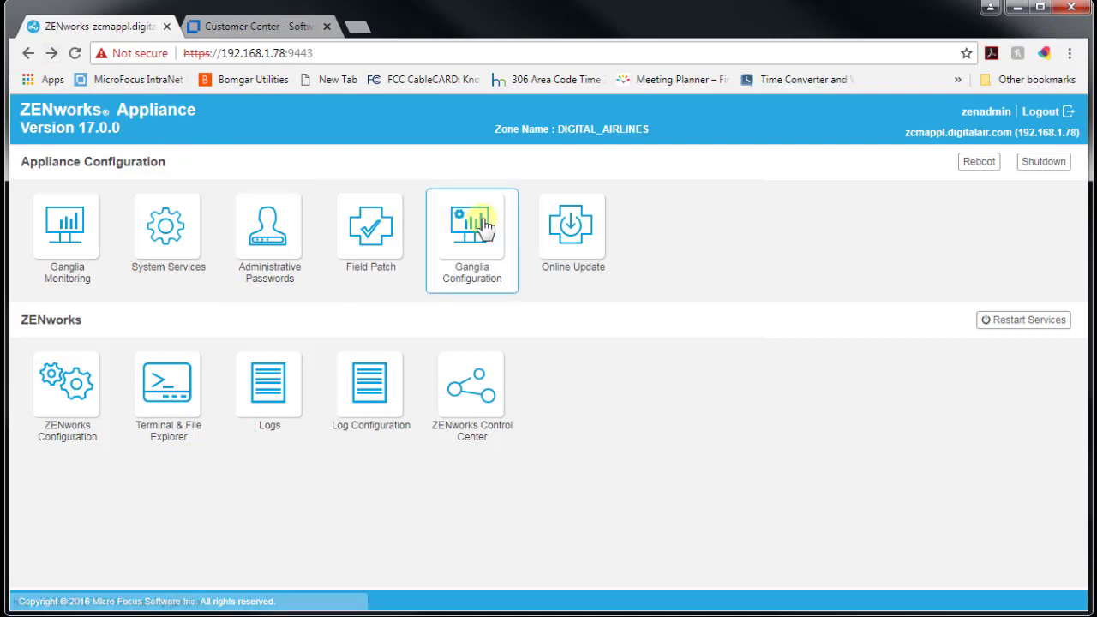
# Choose Micro Focus Customer Center as the Online Update service, then view Customer Center's entitled software.
pyautogui.click(561, 227)
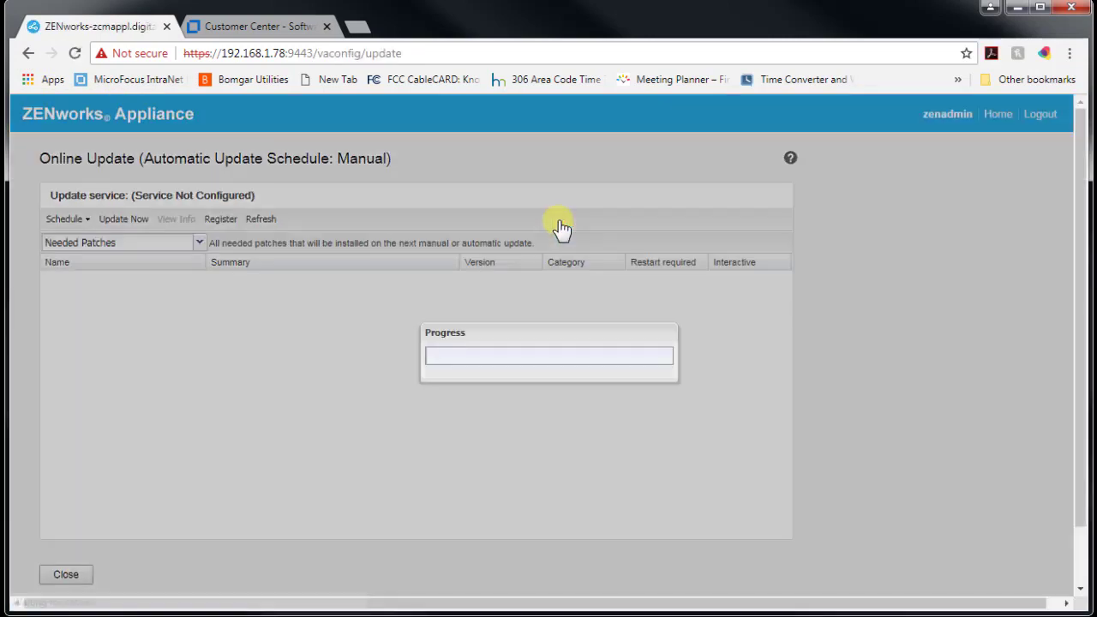
pyautogui.click(551, 270)
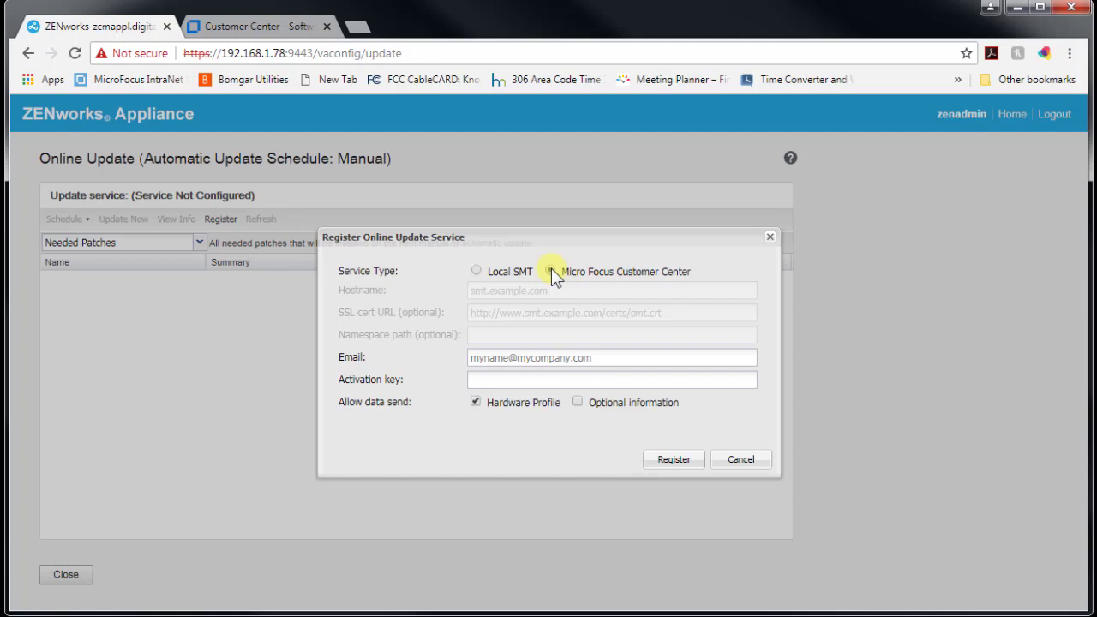
pyautogui.click(257, 27)
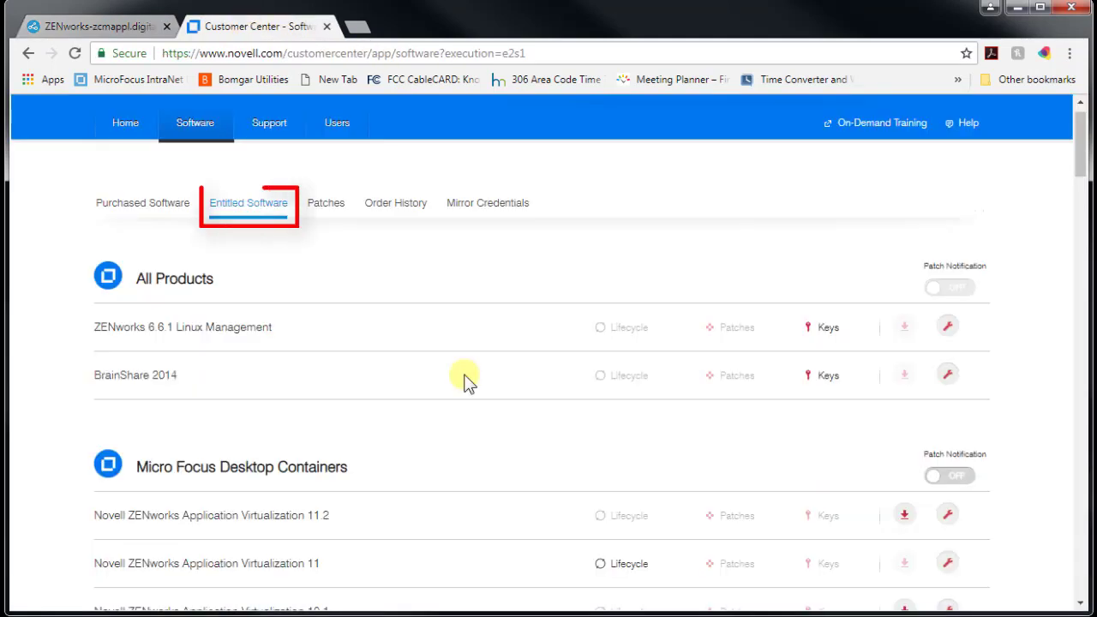
# Show the Novell ZENworks 2017 keys and select the ZENworks Appliance Key for copying.
pyautogui.scroll(-12, 463, 377)
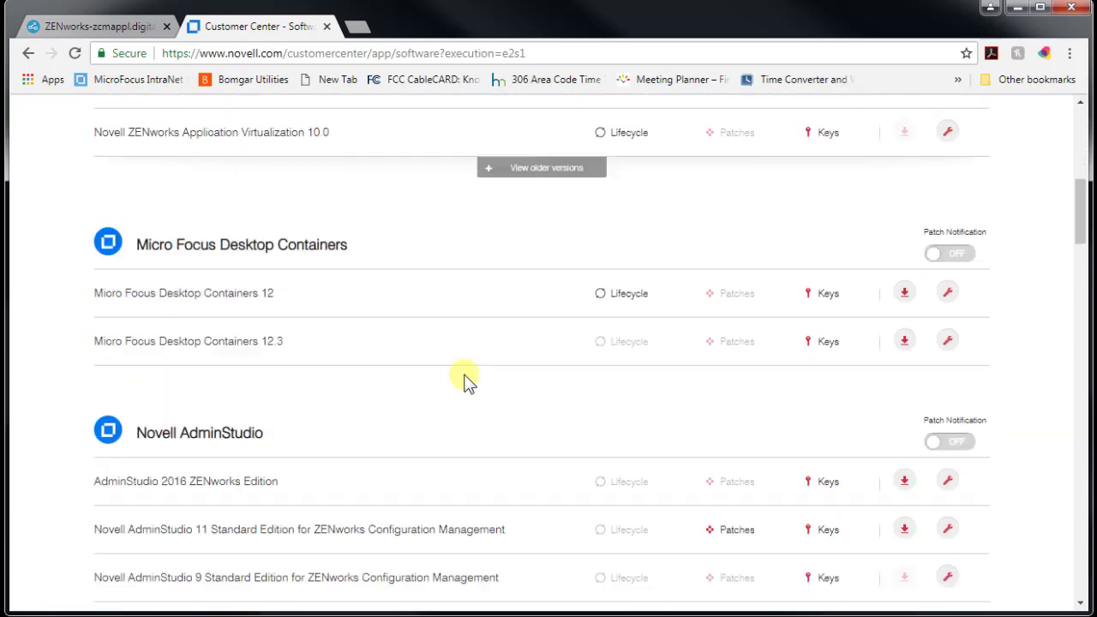
pyautogui.scroll(-10, 463, 377)
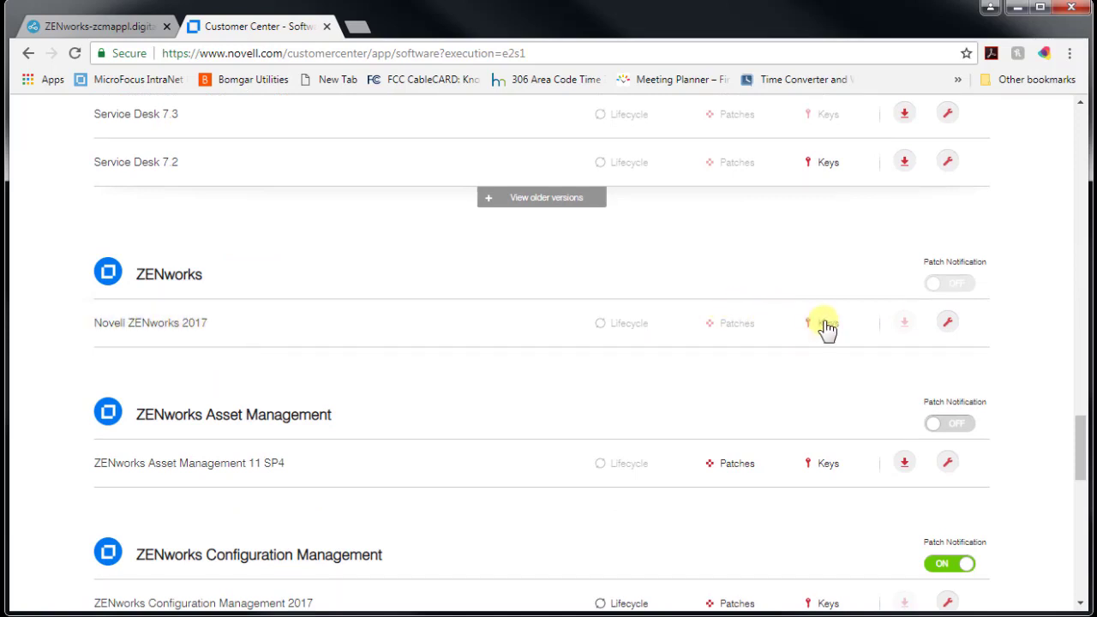
pyautogui.click(825, 325)
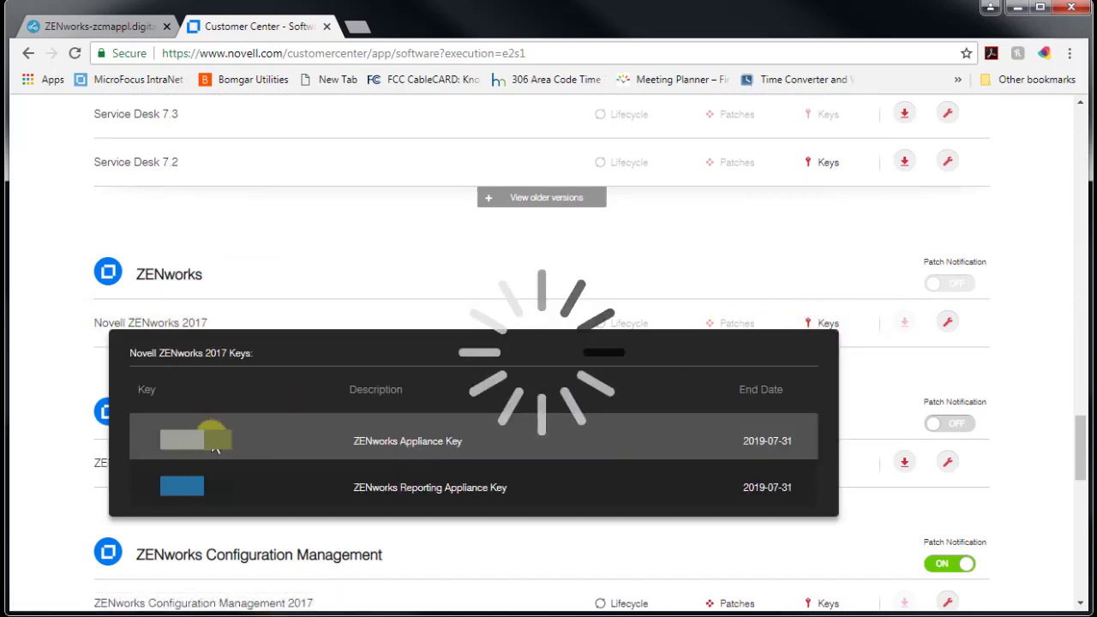
pyautogui.moveTo(225, 449); pyautogui.dragTo(144, 447)
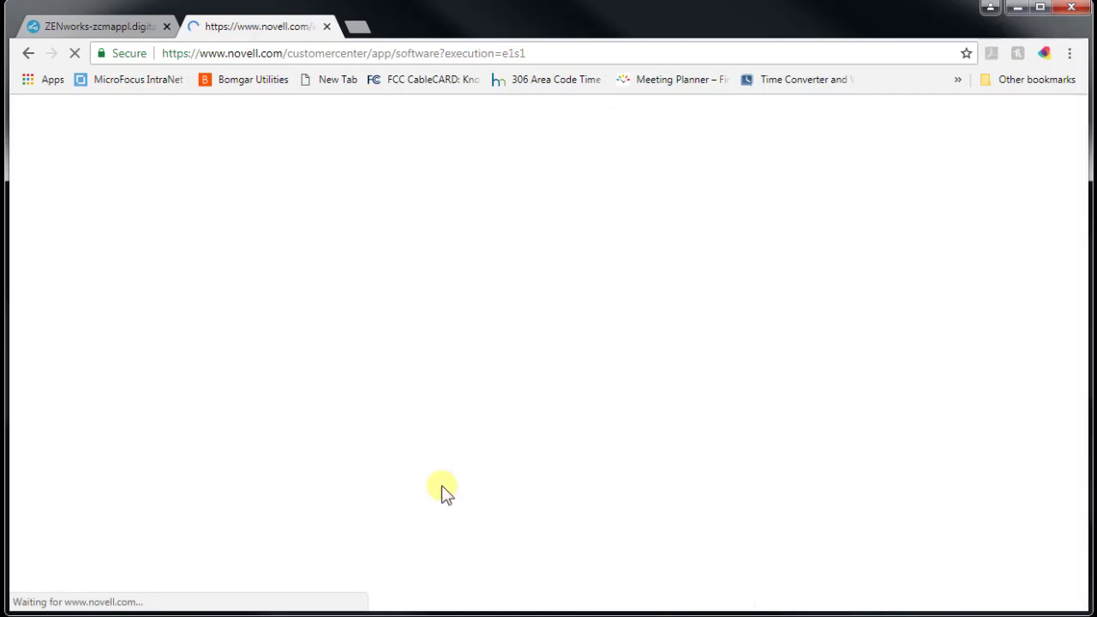
# Enter the account e-mail and the activation key in the Online Update form and register.
pyautogui.click(98, 25)
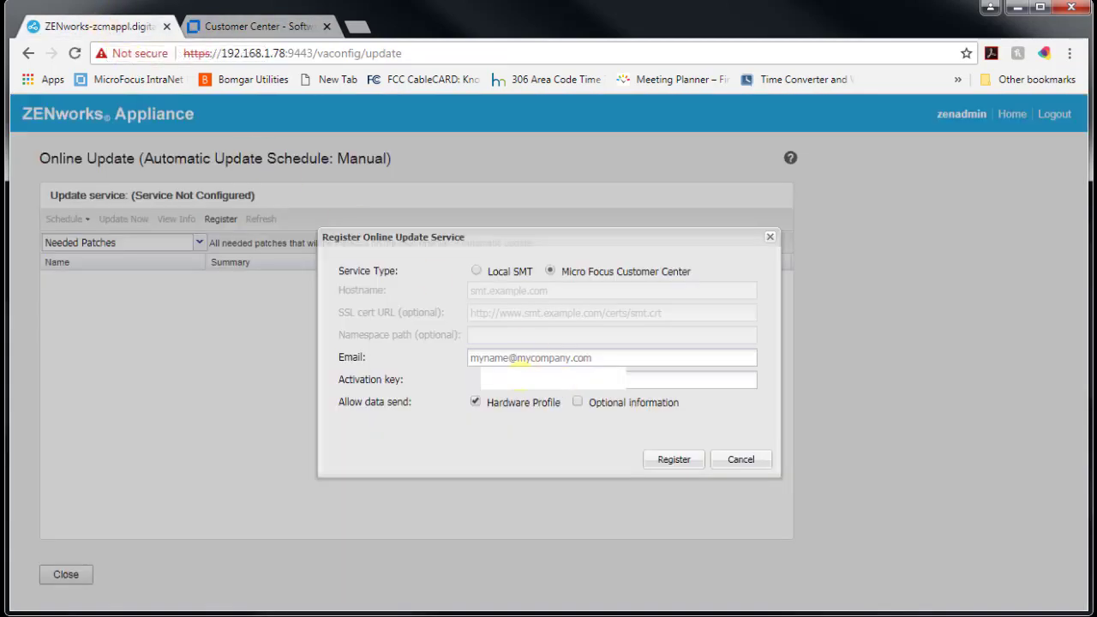
pyautogui.click(527, 358)
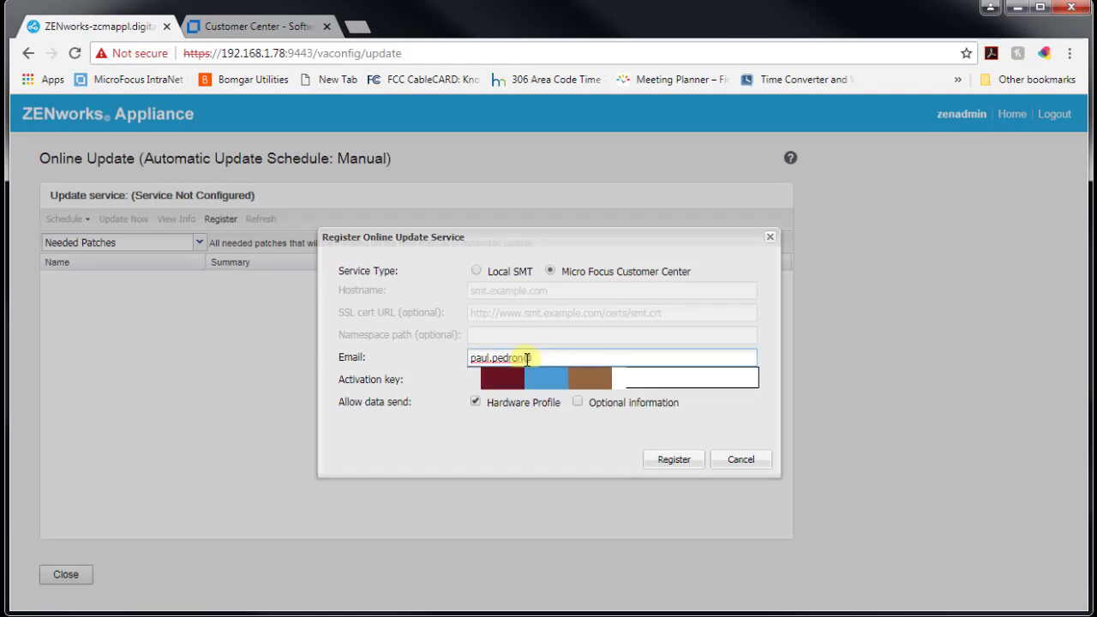
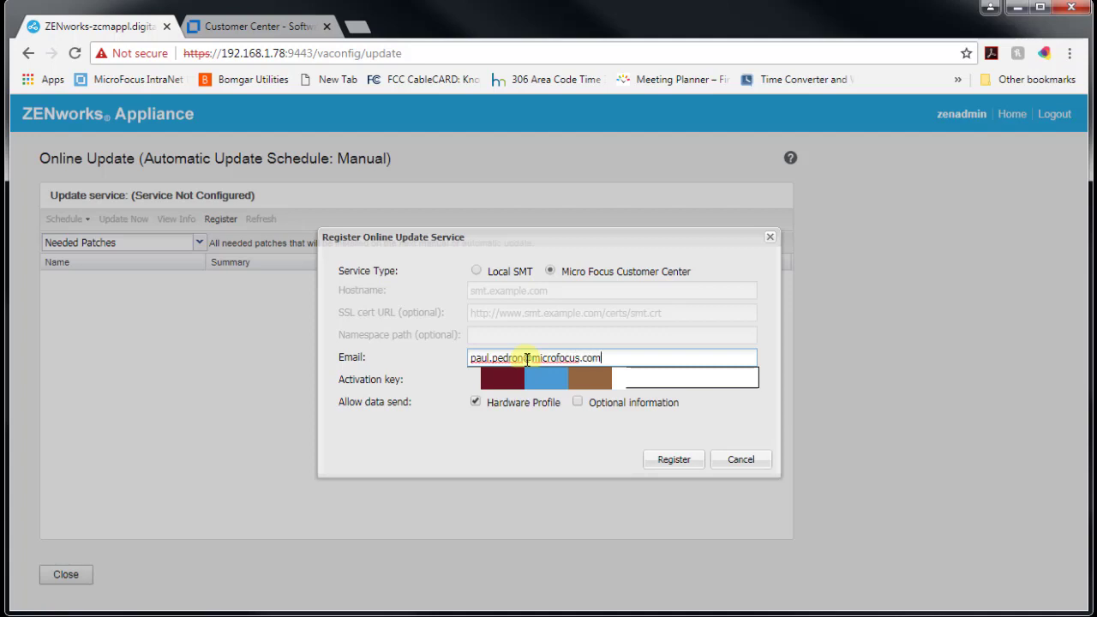
pyautogui.click(653, 463)
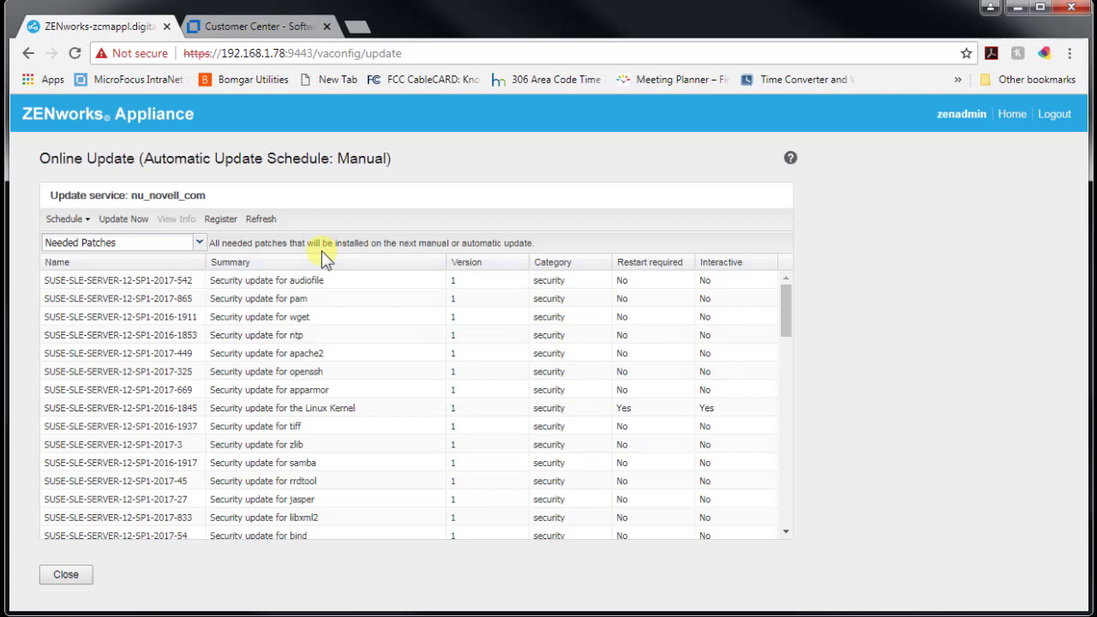
# Switch the patch list to Installed Patches, back to Needed Patches, and view the update schedules.
pyautogui.click(195, 242)
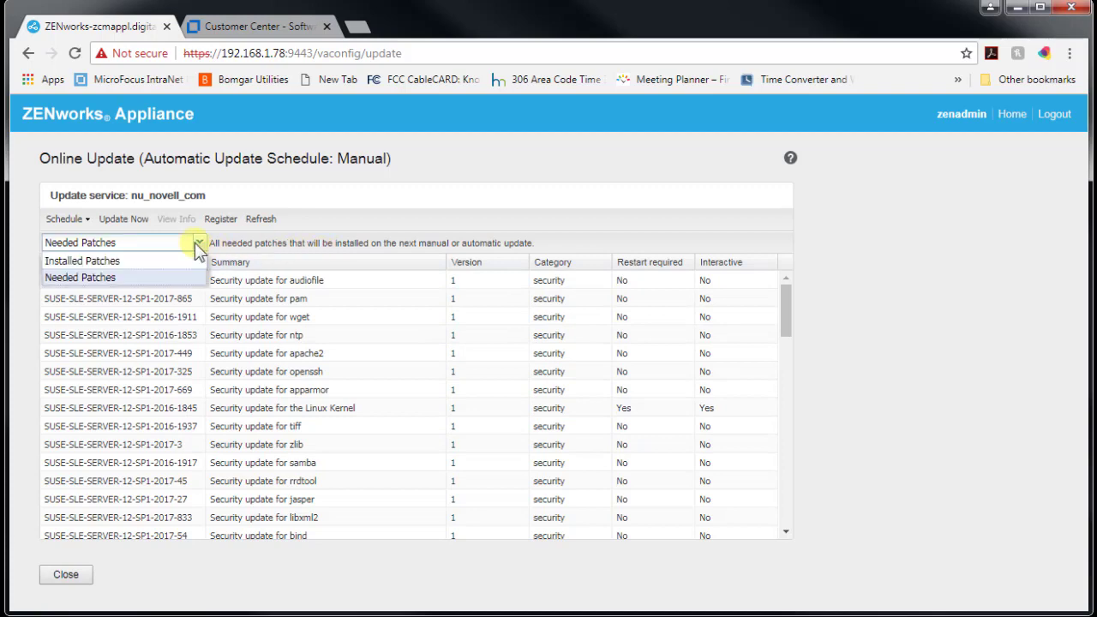
pyautogui.click(194, 259)
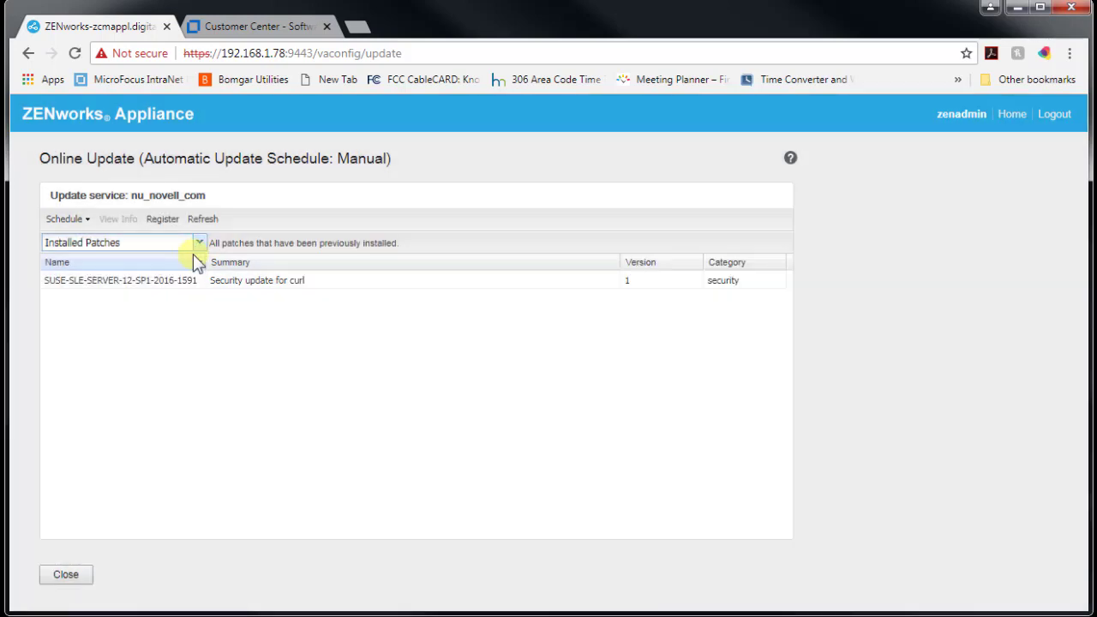
pyautogui.click(199, 247)
pyautogui.click(190, 278)
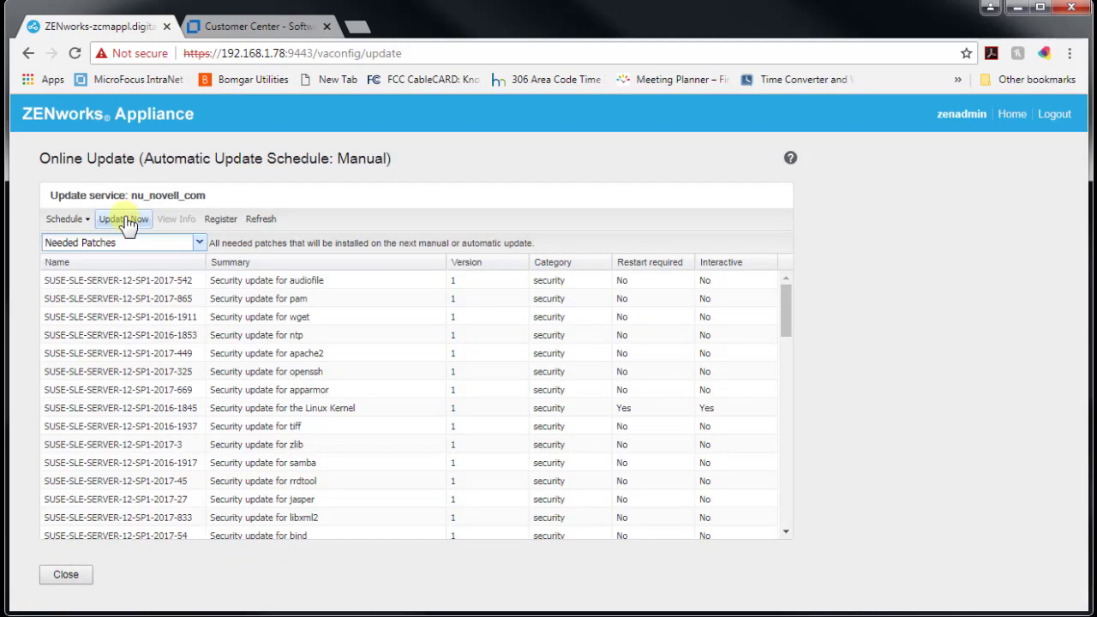
pyautogui.click(88, 220)
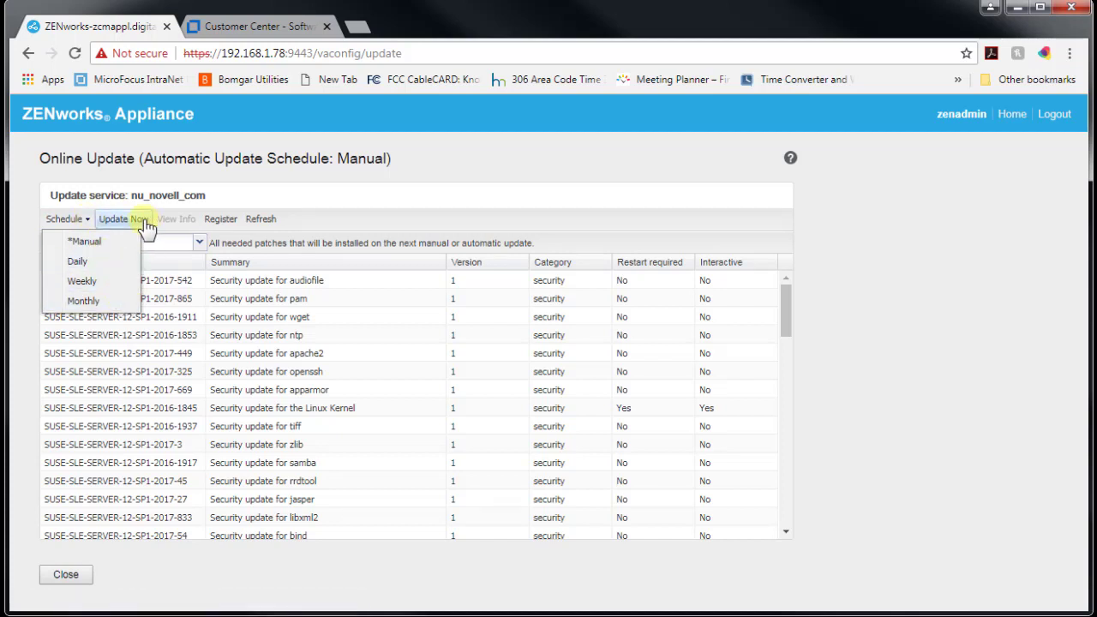
# Tick both Update Now options, check the Apply choices, cancel without installing, and return to the dashboard.
pyautogui.click(145, 225)
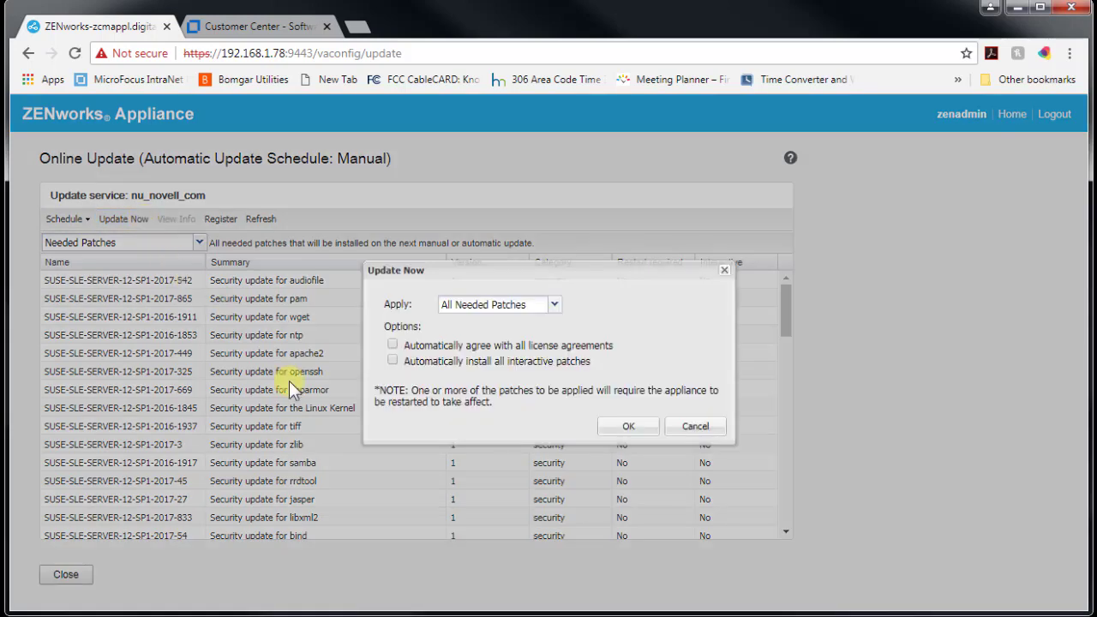
pyautogui.click(393, 344)
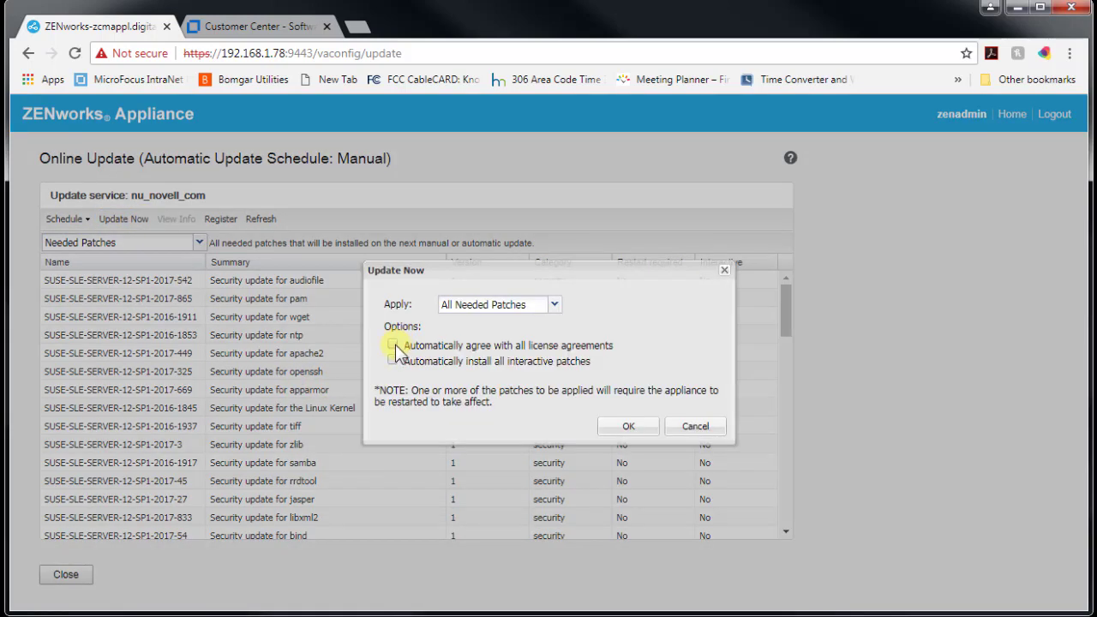
pyautogui.click(392, 360)
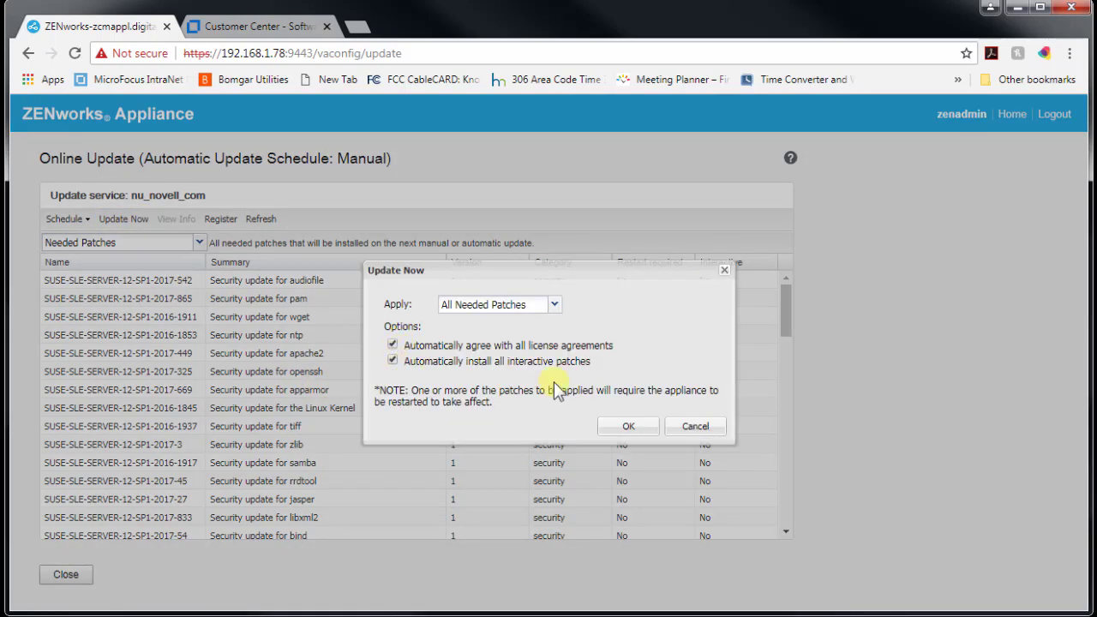
pyautogui.click(554, 305)
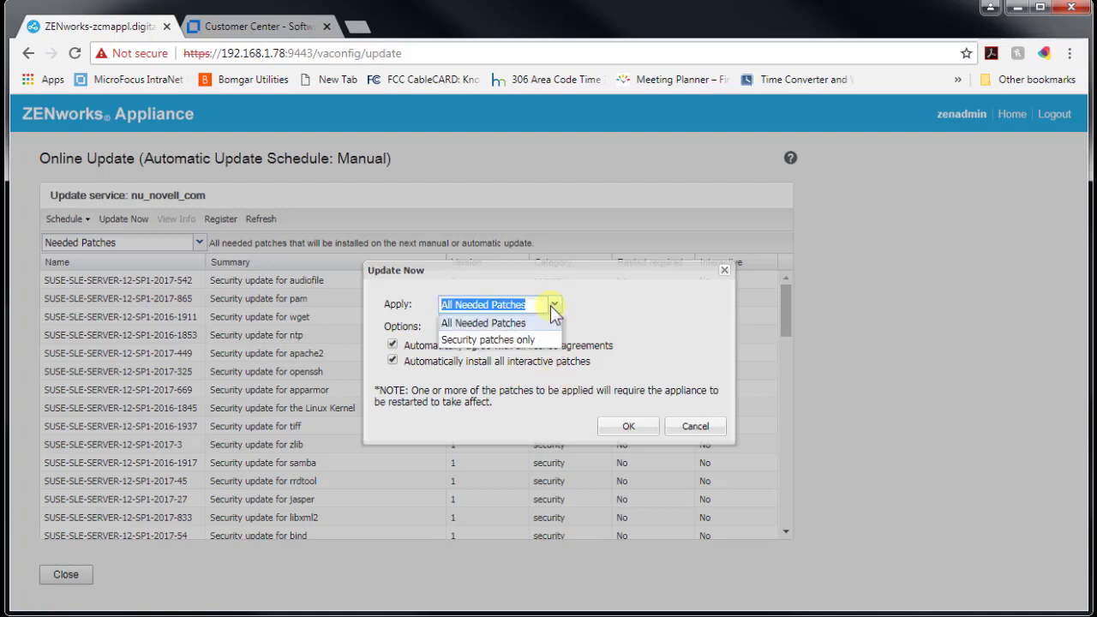
pyautogui.click(696, 427)
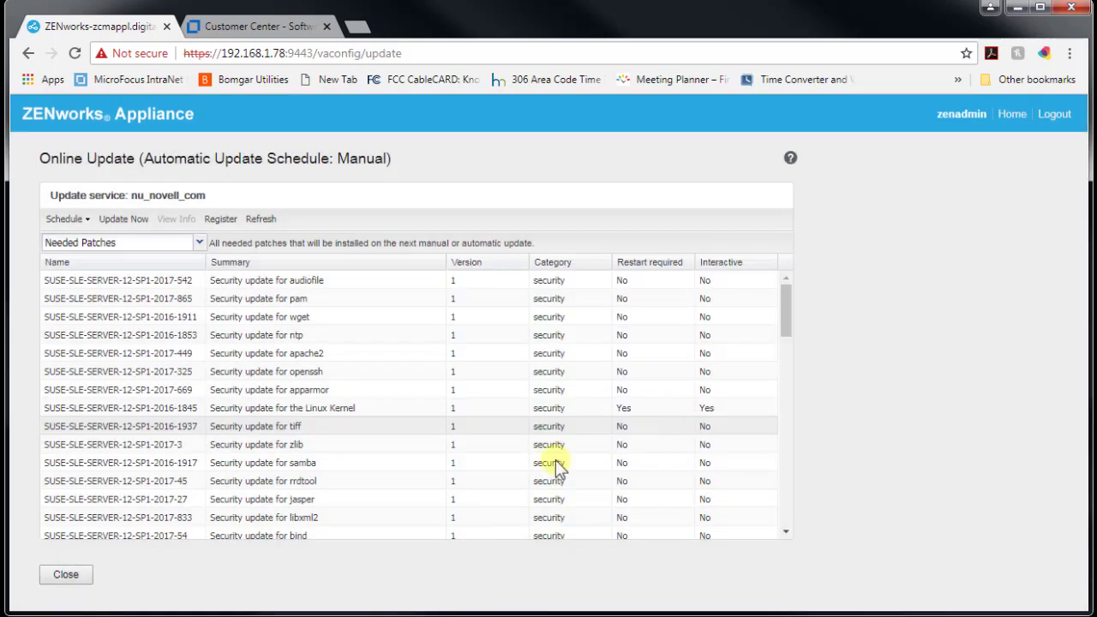
pyautogui.click(72, 579)
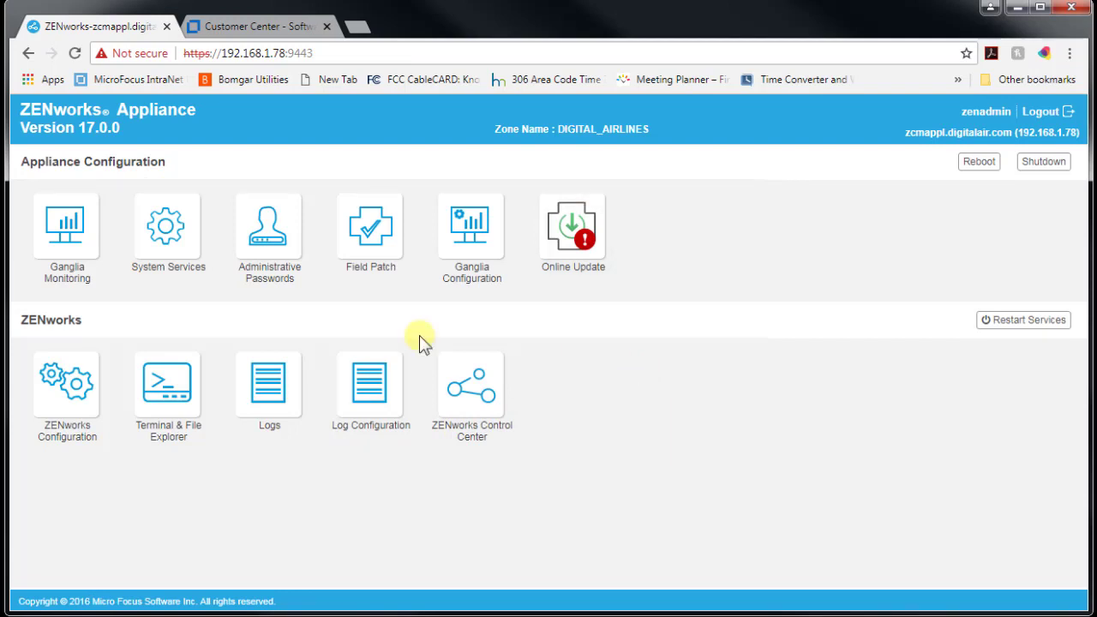
# Review the ZENworks Database and Audit Database details in the Summary, then show the Basic settings.
pyautogui.click(68, 396)
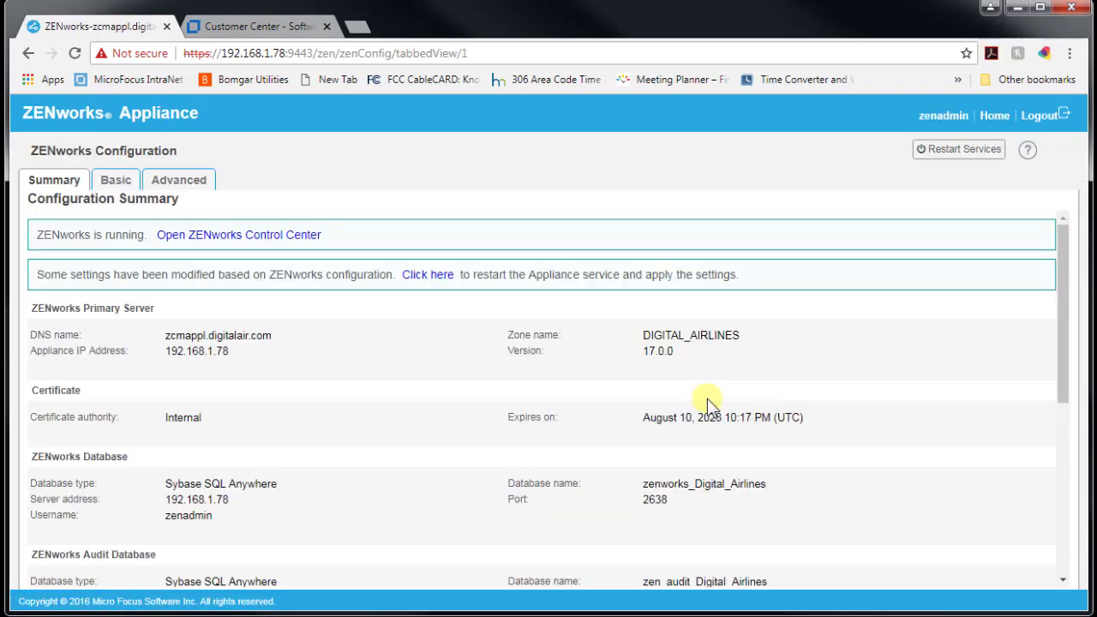
pyautogui.scroll(-3, 708, 400)
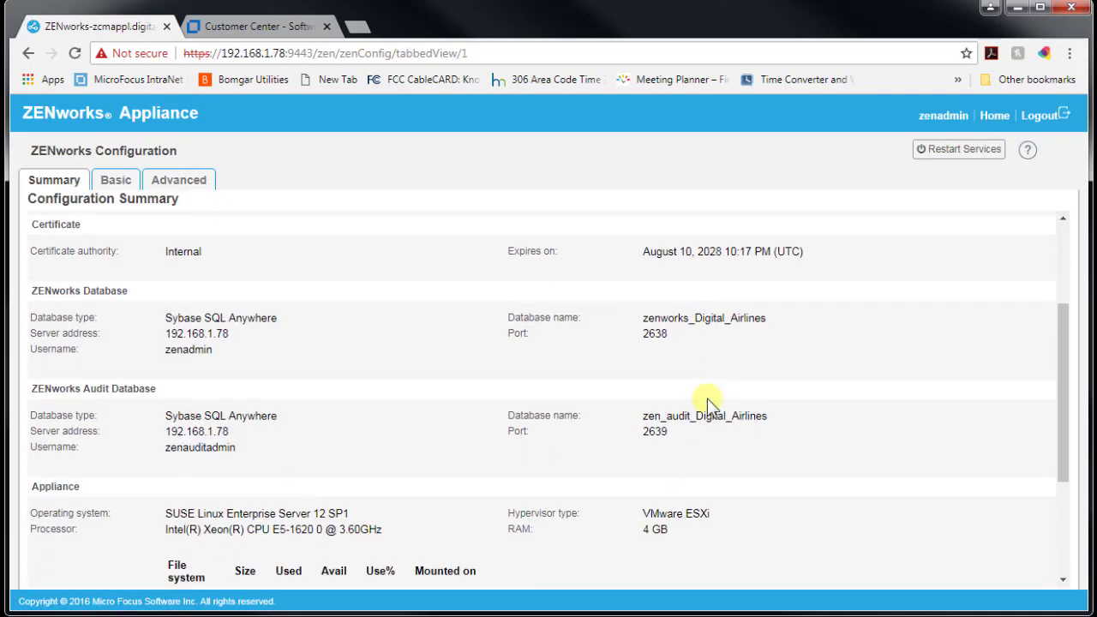
pyautogui.scroll(-2, 707, 400)
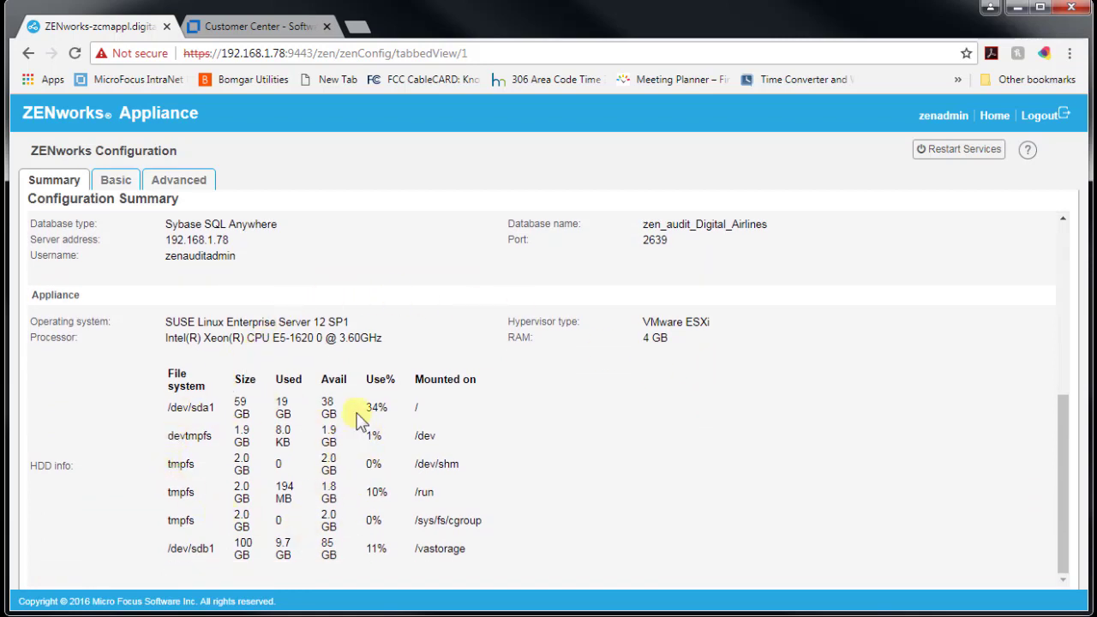
pyautogui.scroll(3, 575, 422)
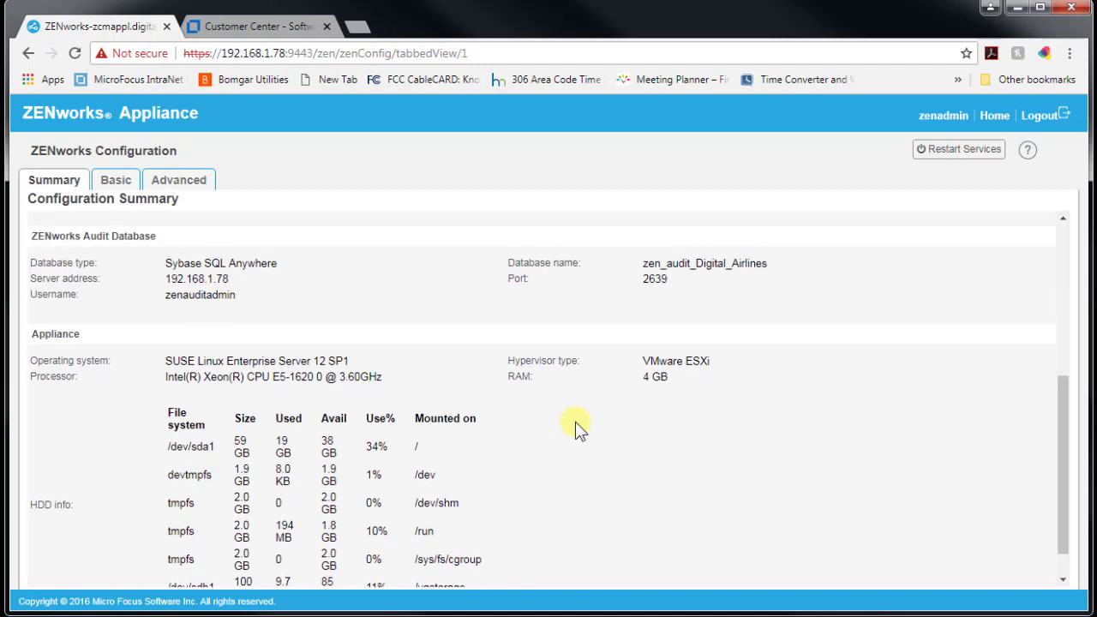
pyautogui.moveTo(127, 364); pyautogui.dragTo(154, 363)
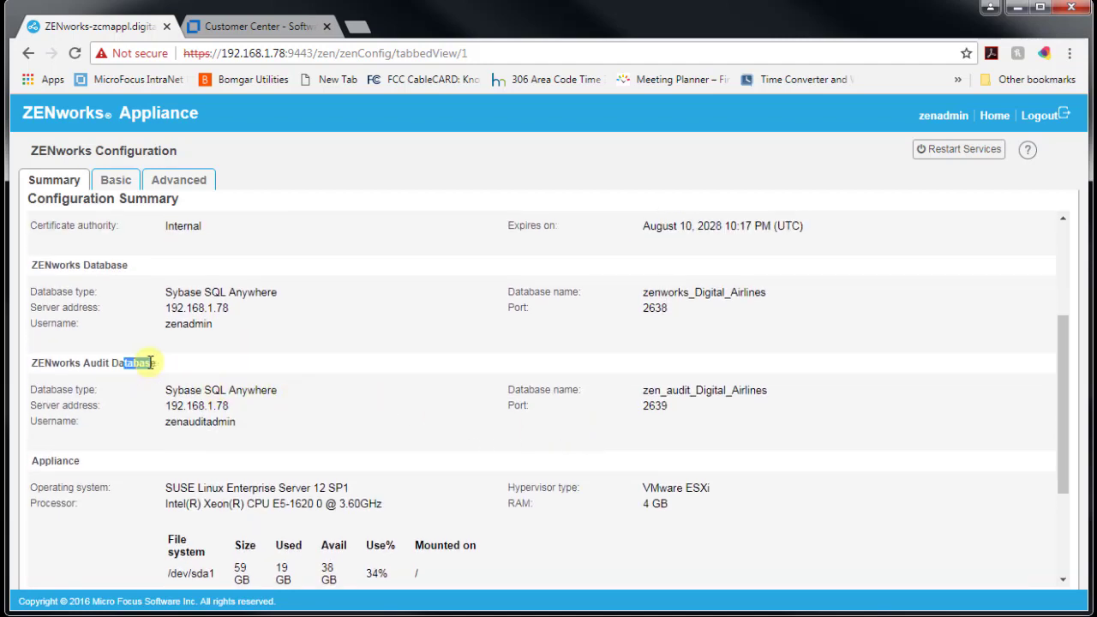
pyautogui.moveTo(114, 265); pyautogui.dragTo(97, 264)
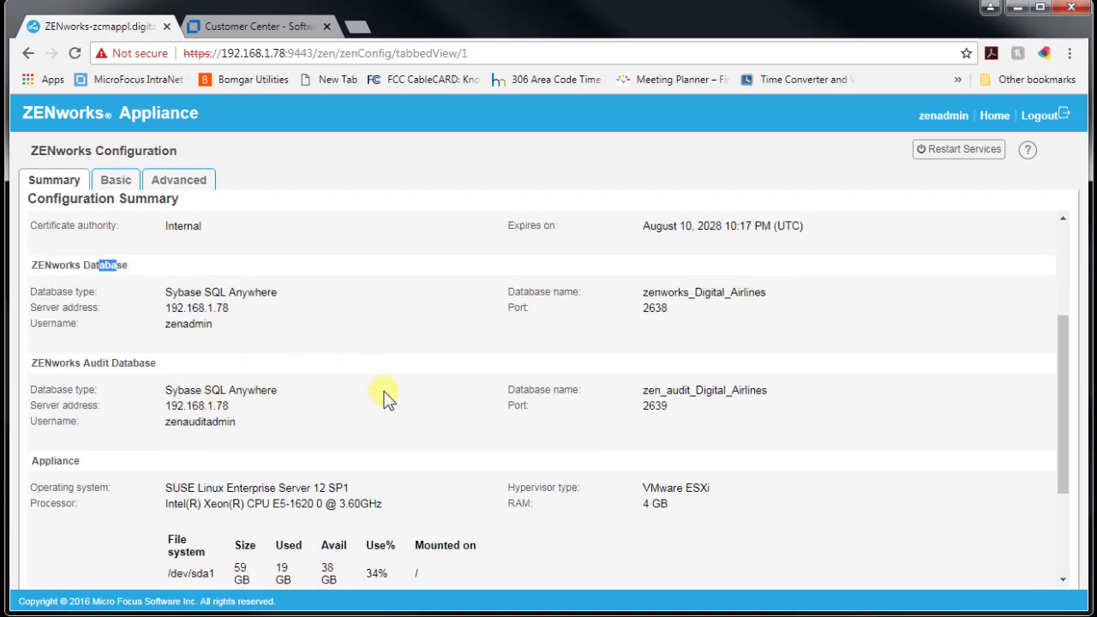
pyautogui.scroll(3, 383, 396)
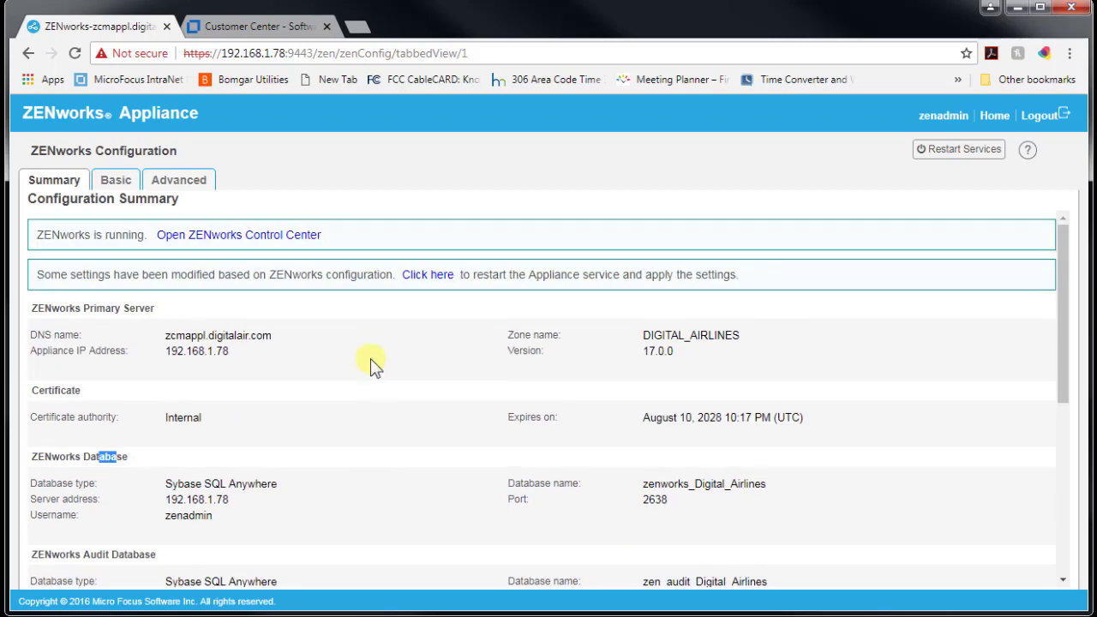
pyautogui.click(116, 183)
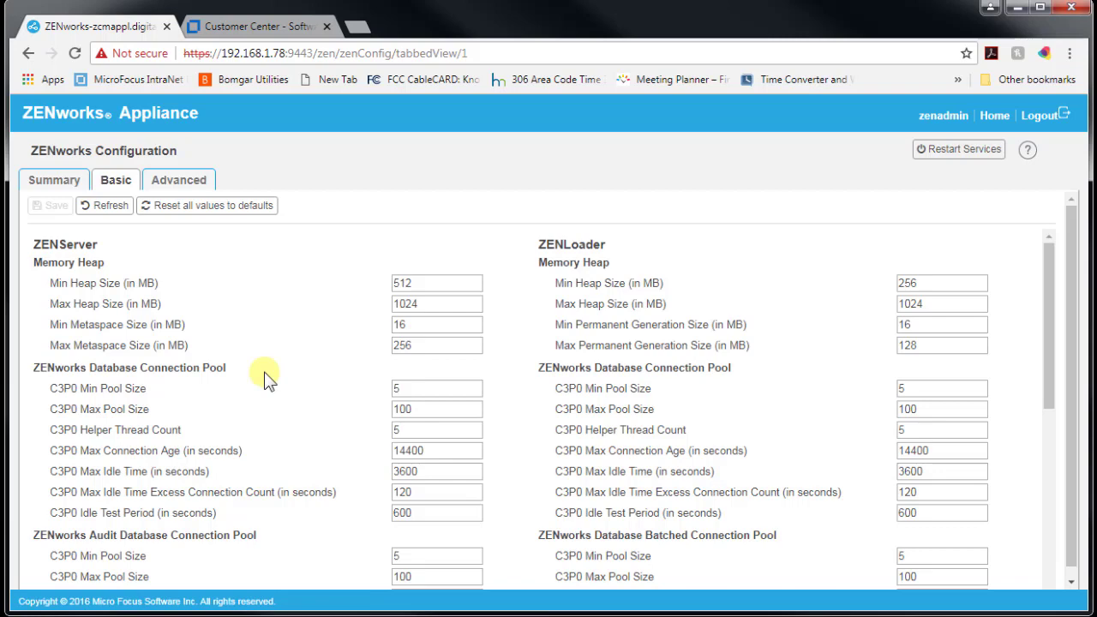
# View zdm.xml under Advanced > Datamodel > Database Connectivity, then go back to the Summary.
pyautogui.scroll(-2, 266, 380)
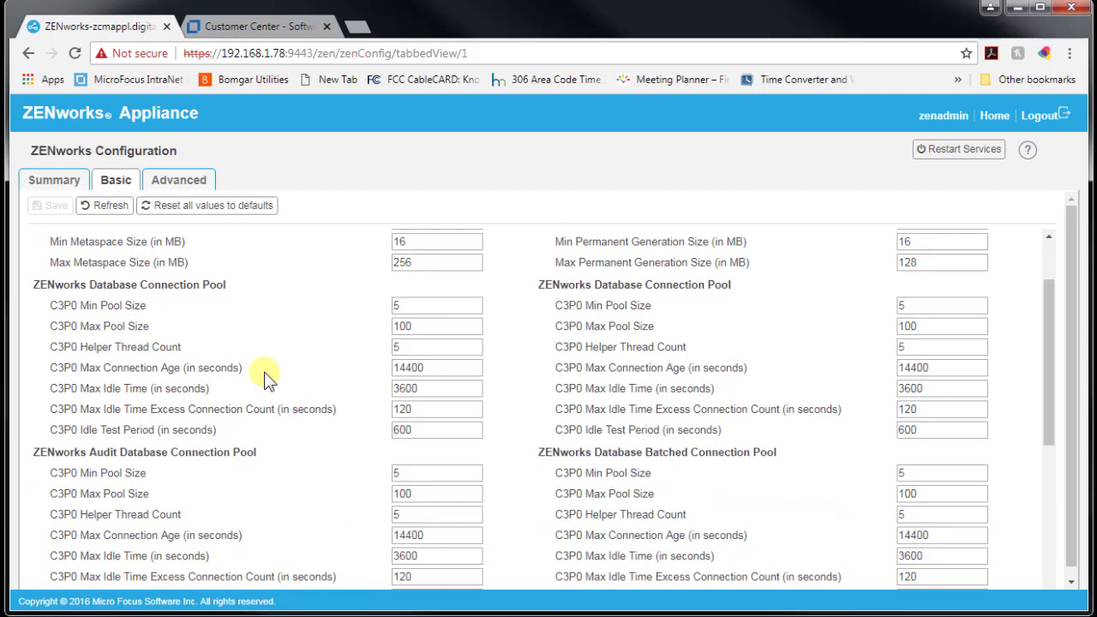
pyautogui.scroll(2, 265, 379)
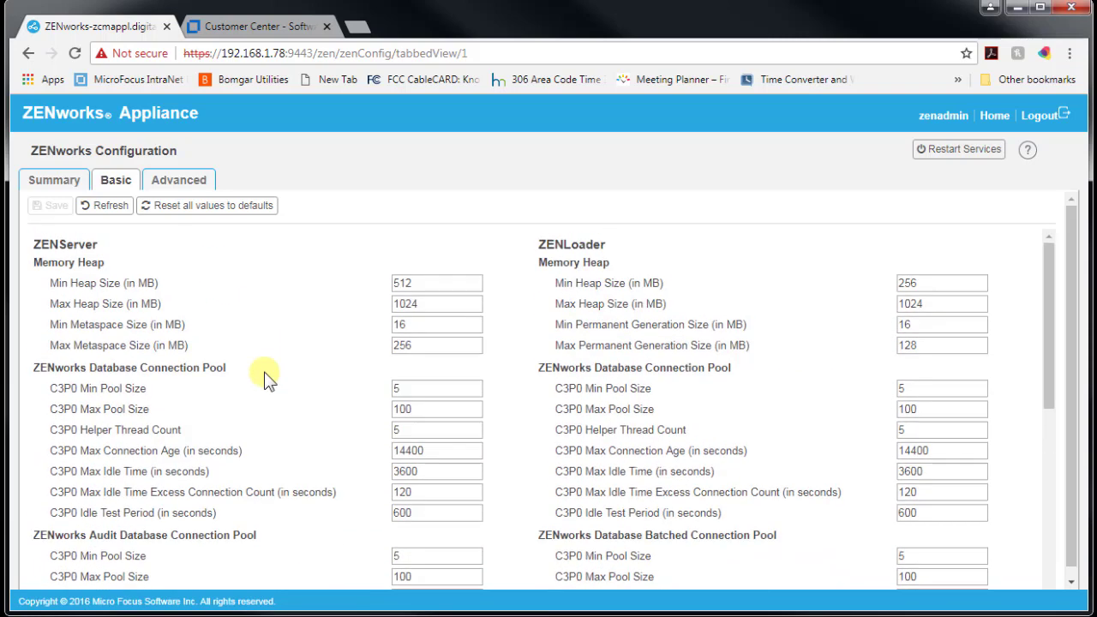
pyautogui.click(182, 185)
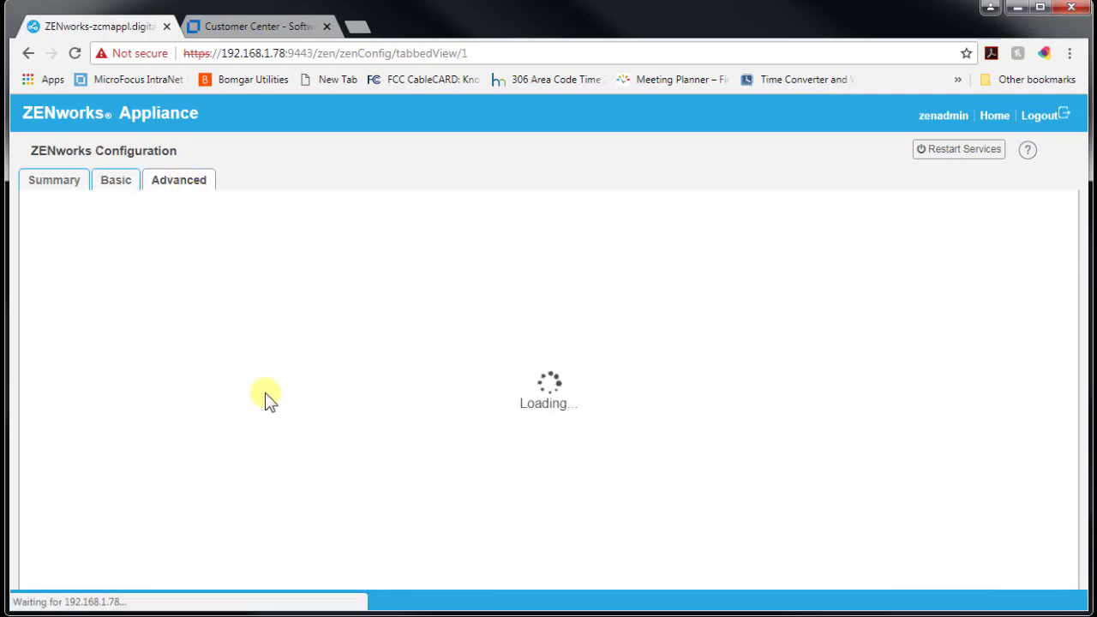
pyautogui.click(31, 276)
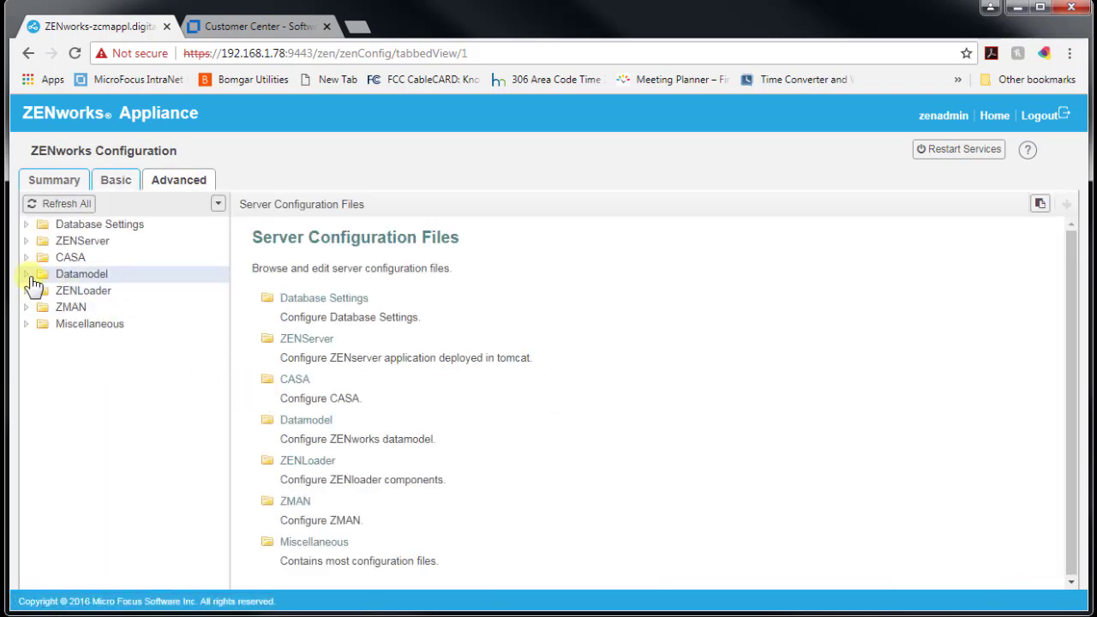
pyautogui.click(43, 290)
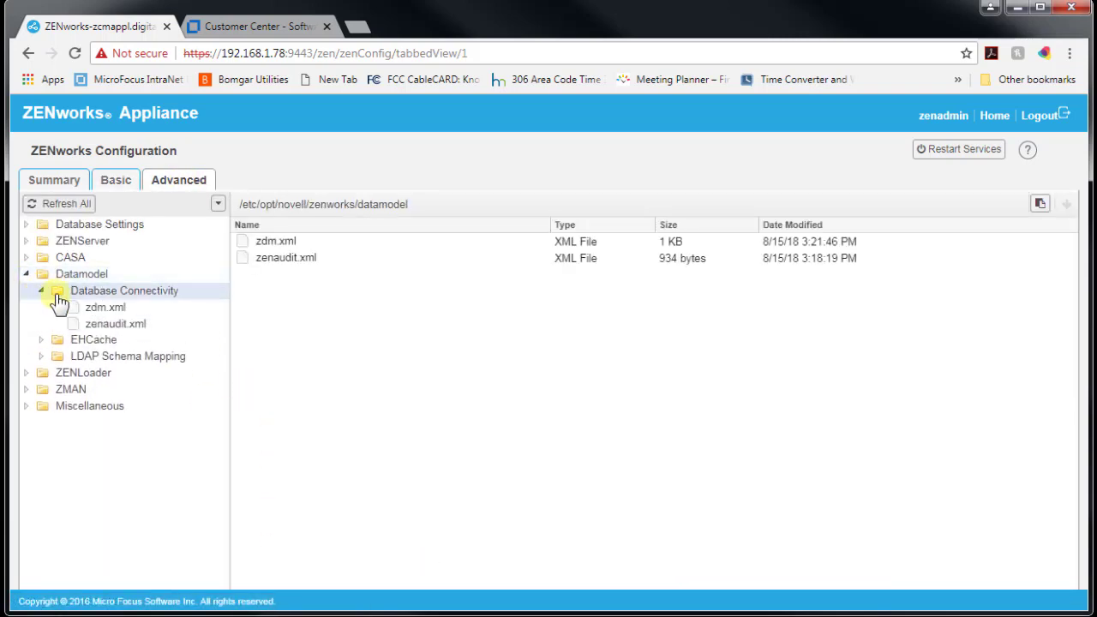
pyautogui.click(96, 310)
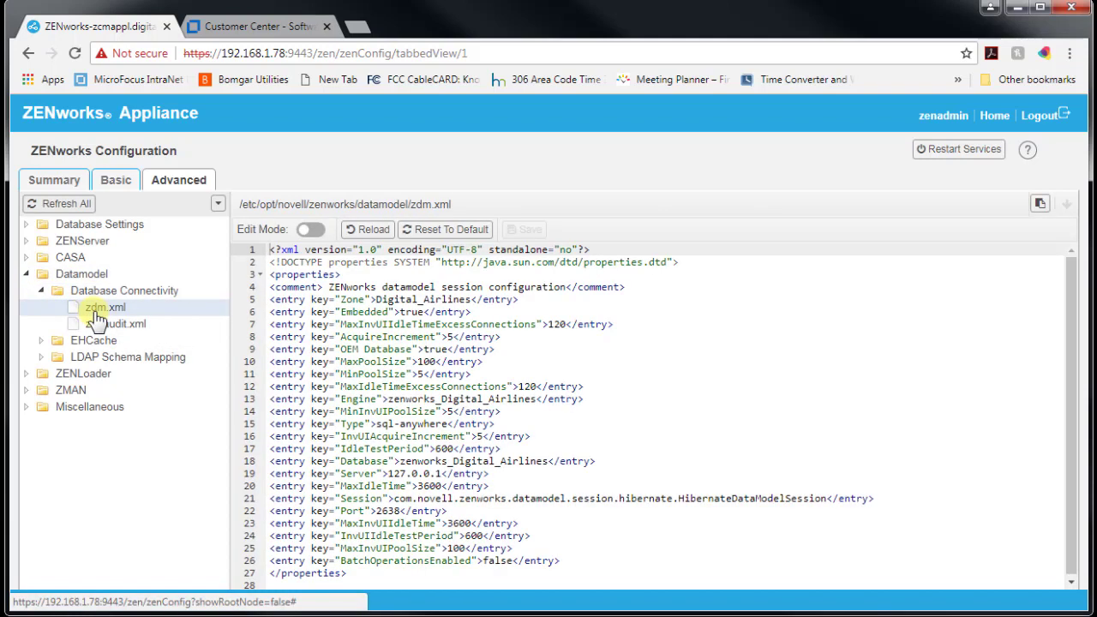
pyautogui.click(66, 187)
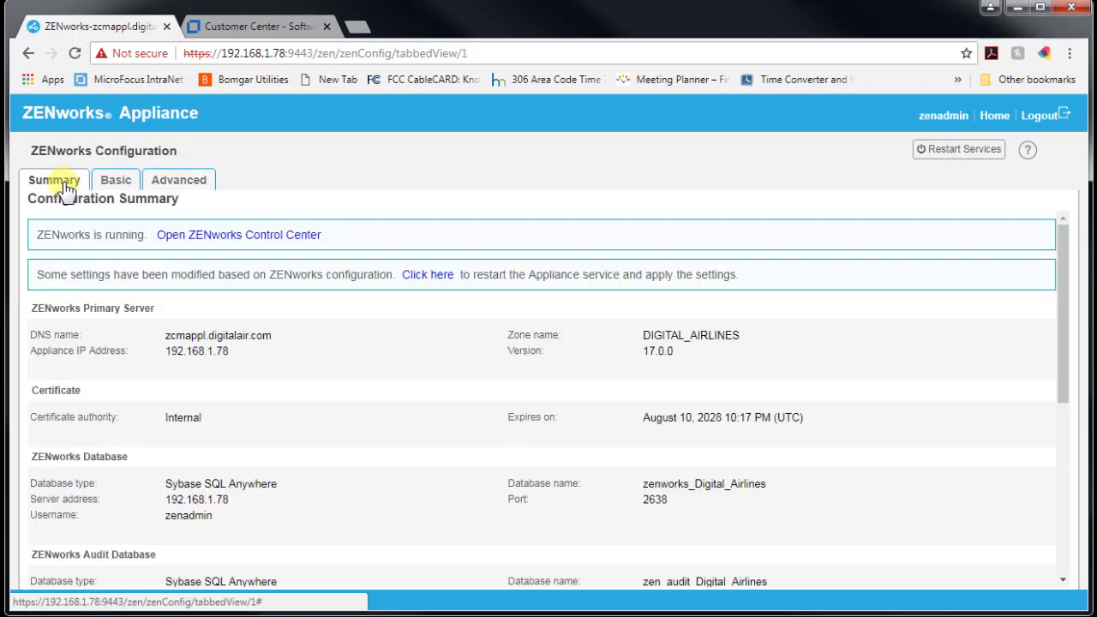
# Try opening the Terminal & File Explorer and dismiss the SSH connection error.
pyautogui.click(995, 115)
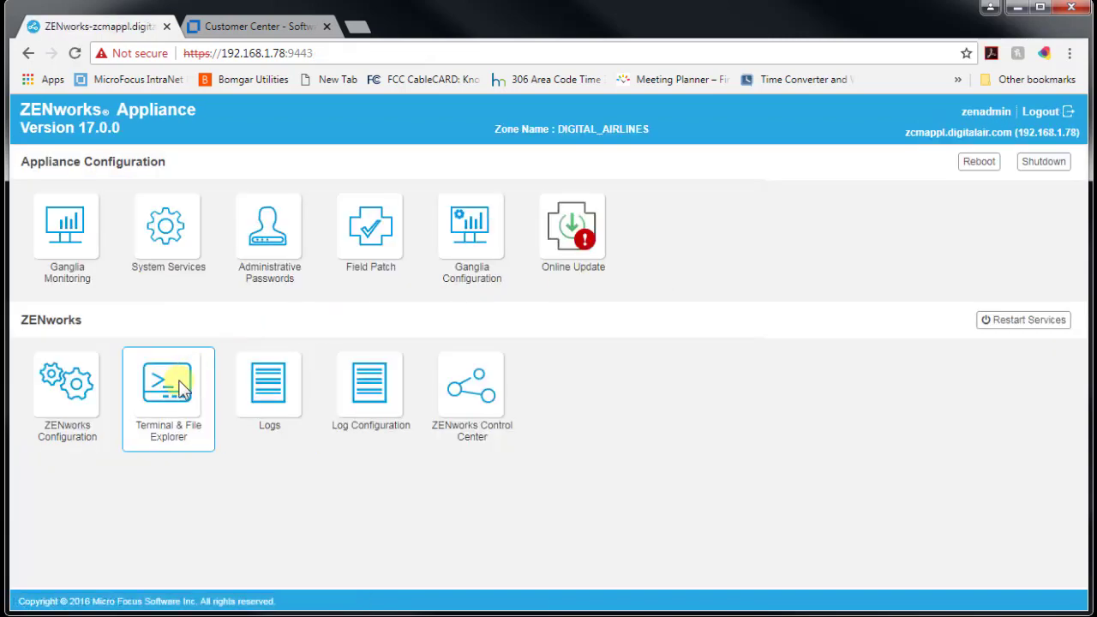
pyautogui.click(180, 387)
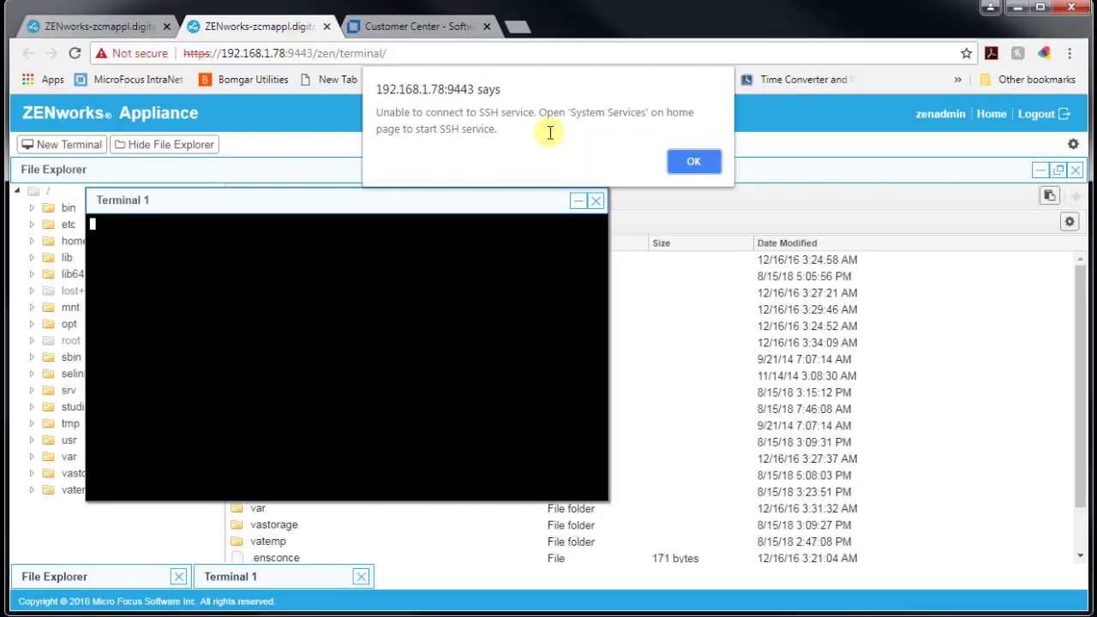
pyautogui.click(694, 161)
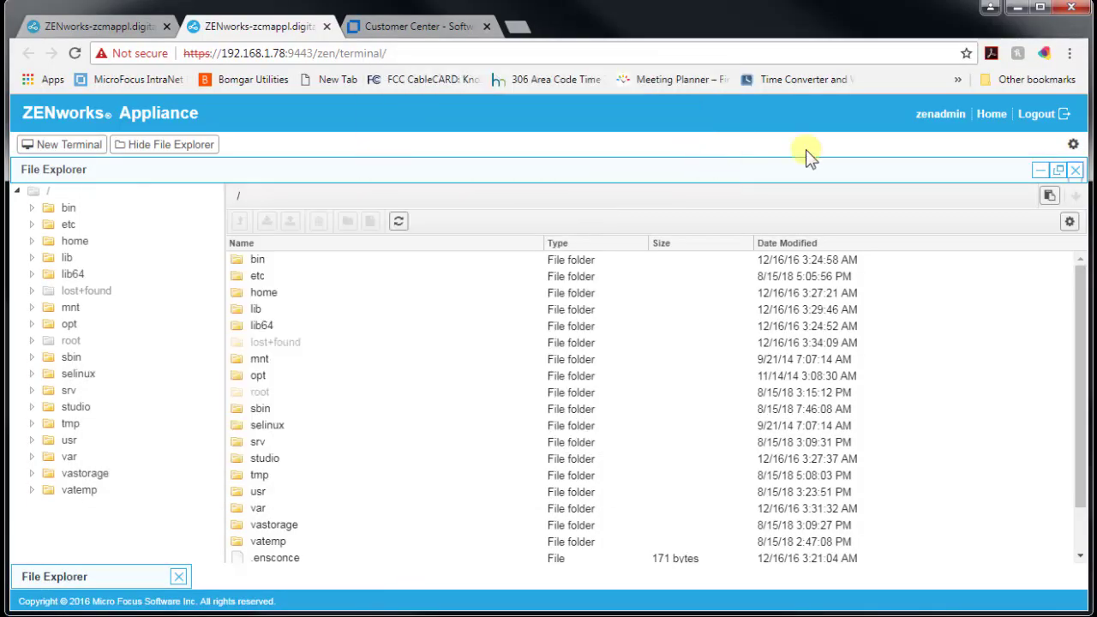
# Start the SSH service from System Services via Action > Start, then return home.
pyautogui.click(987, 118)
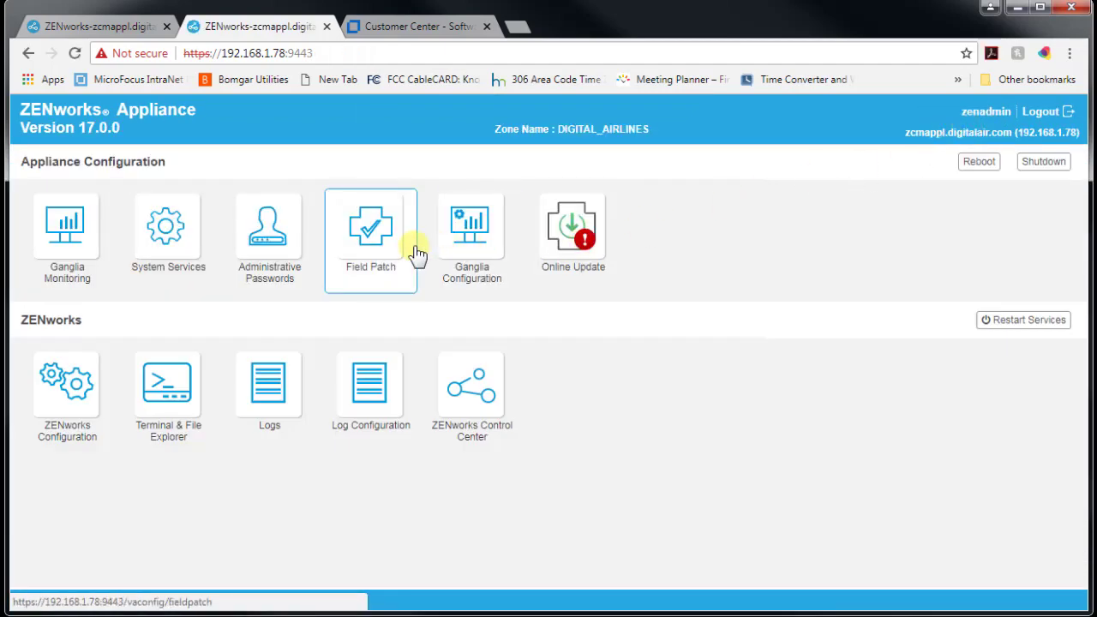
pyautogui.click(172, 240)
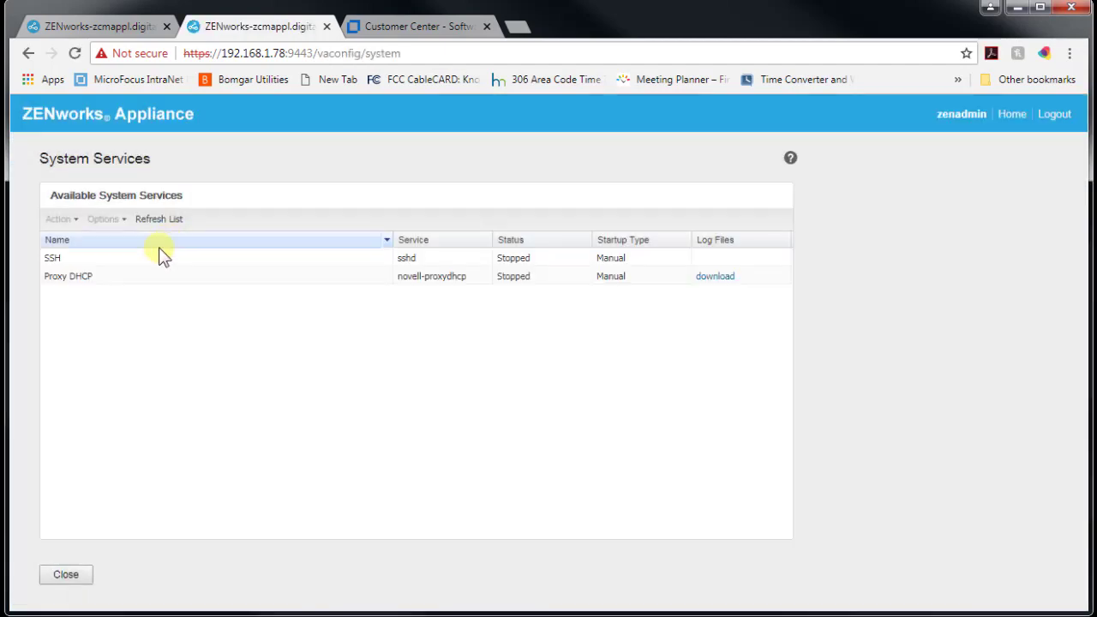
pyautogui.click(122, 260)
pyautogui.click(103, 219)
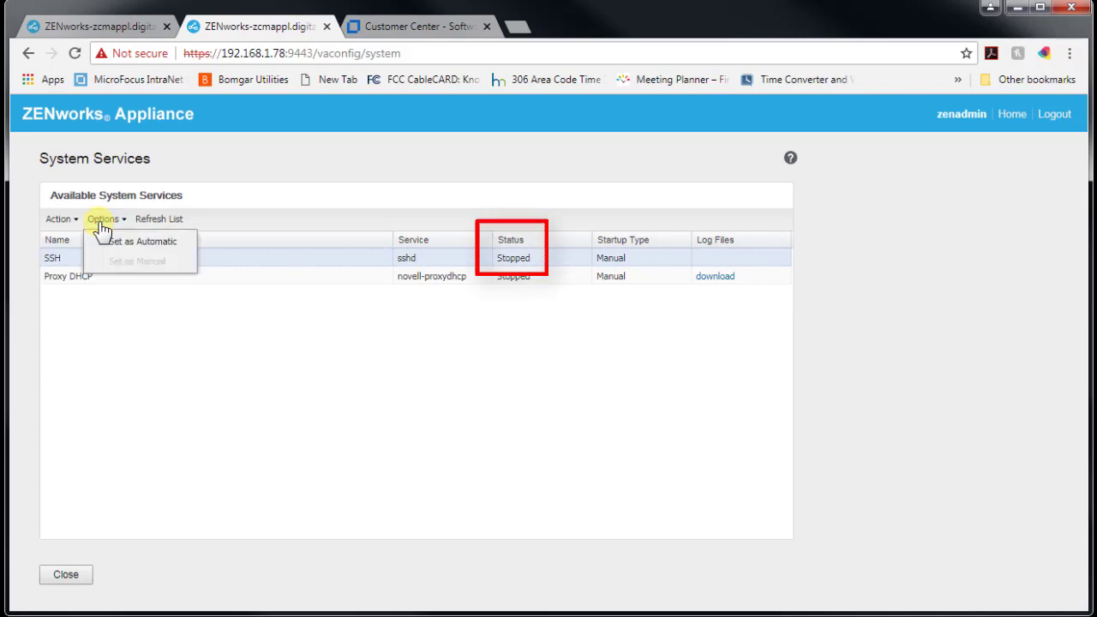
pyautogui.click(76, 221)
pyautogui.click(74, 240)
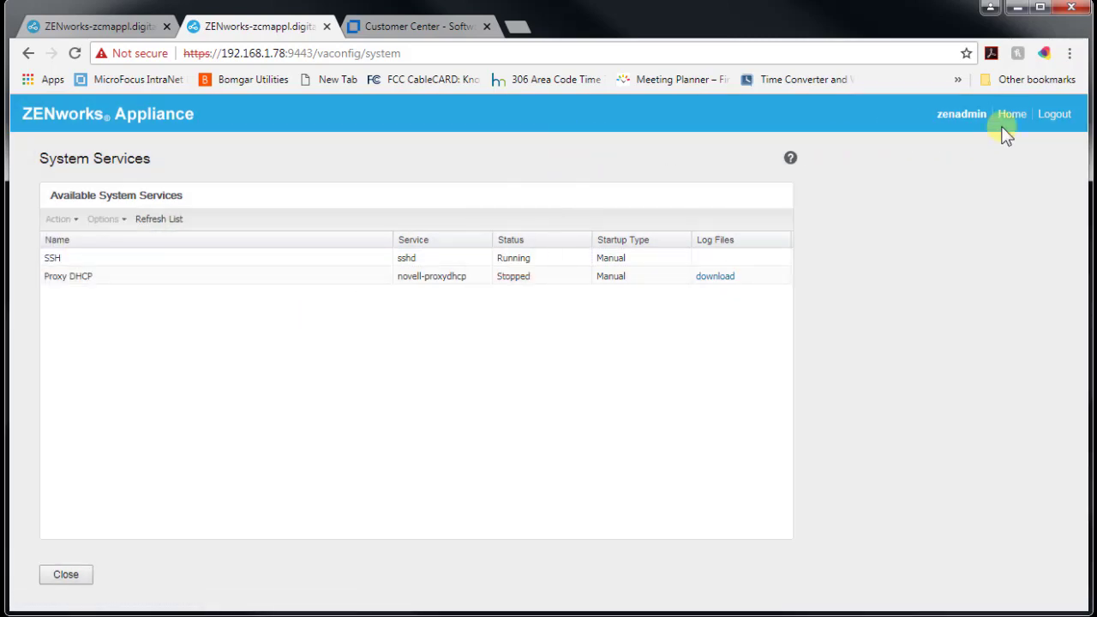
pyautogui.click(1011, 114)
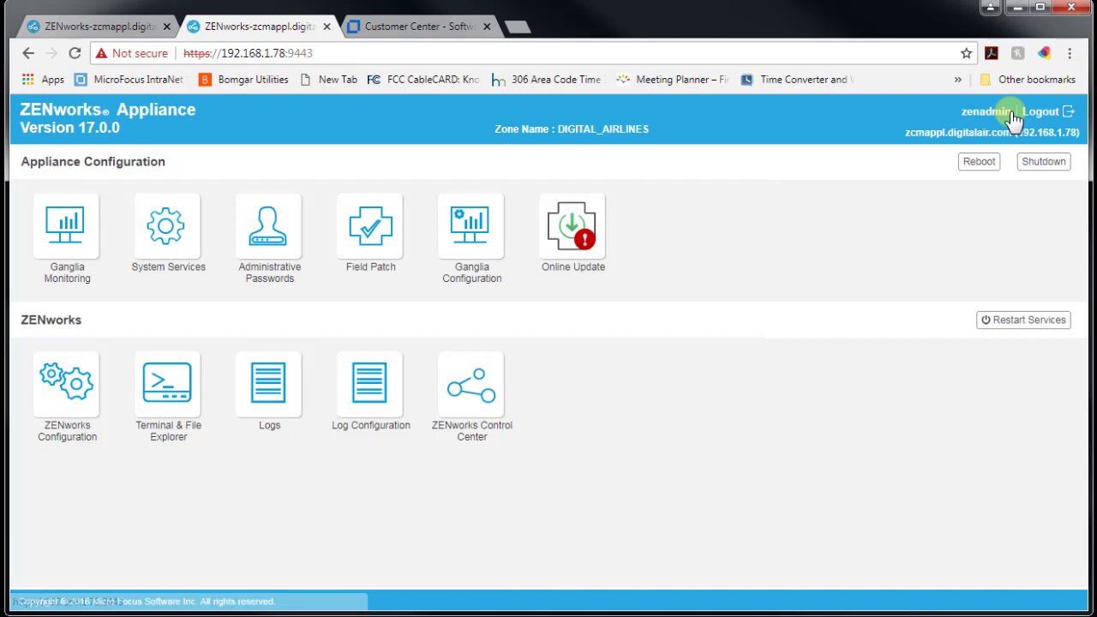
# Reopen the Terminal & File Explorer and close the Terminal 1 session.
pyautogui.click(177, 377)
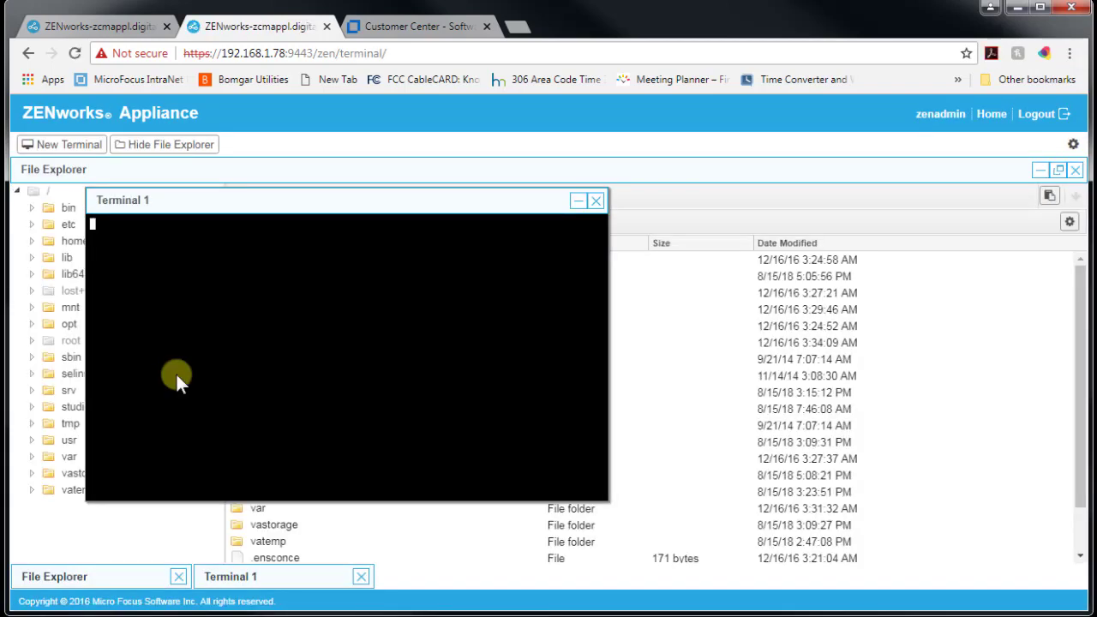
pyautogui.click(596, 200)
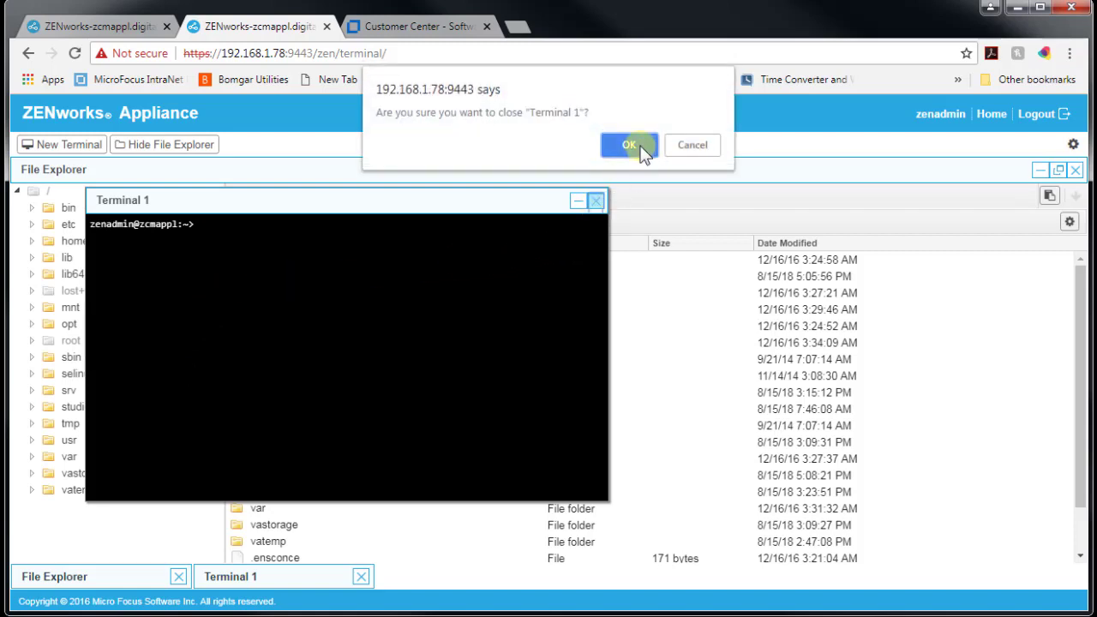
pyautogui.click(644, 147)
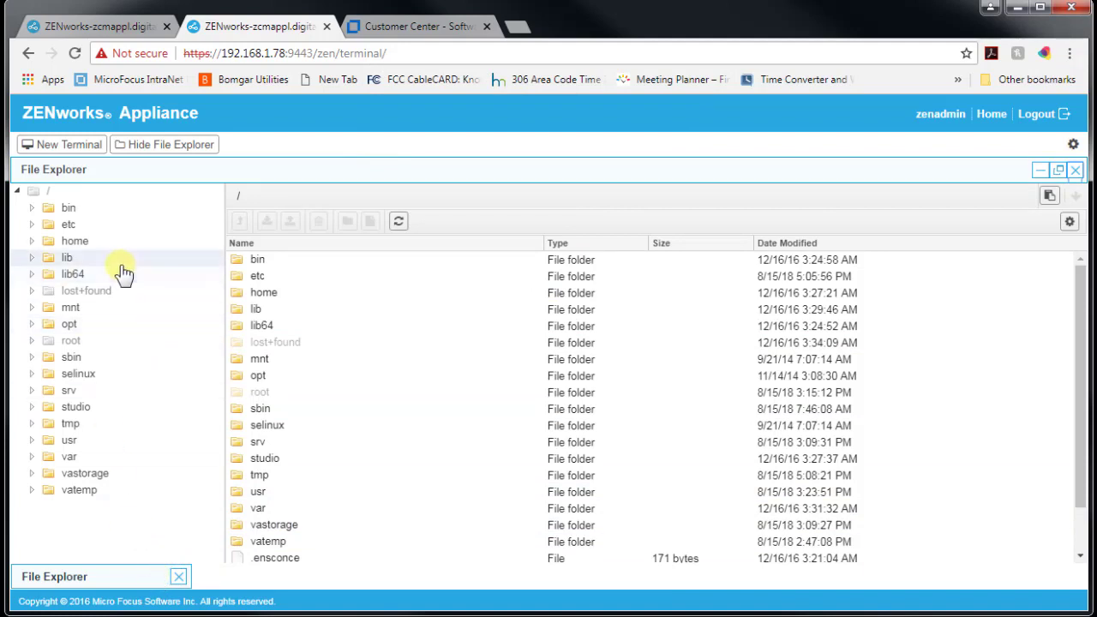
# Browse the /opt/novell/zenworks folder in File Explorer, then return to the dashboard.
pyautogui.click(33, 324)
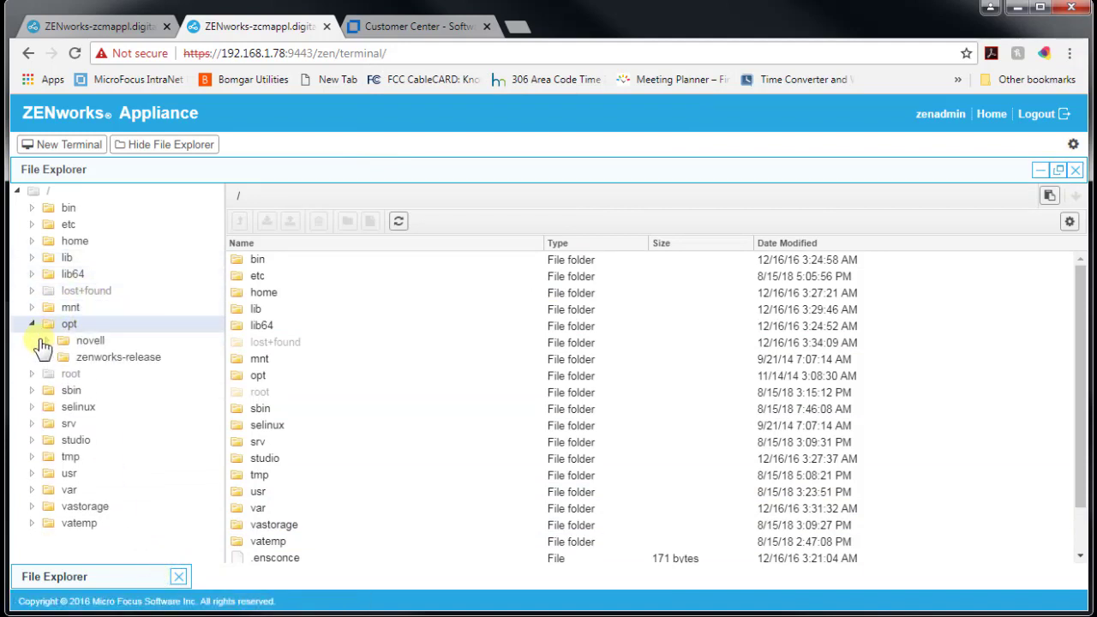
pyautogui.click(48, 341)
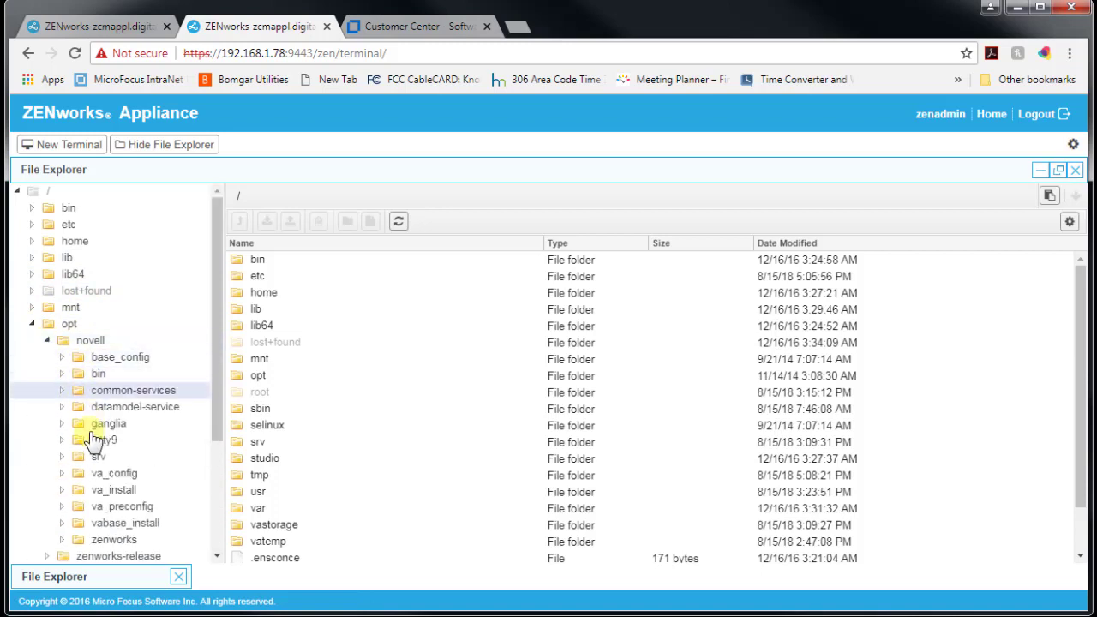
pyautogui.click(98, 545)
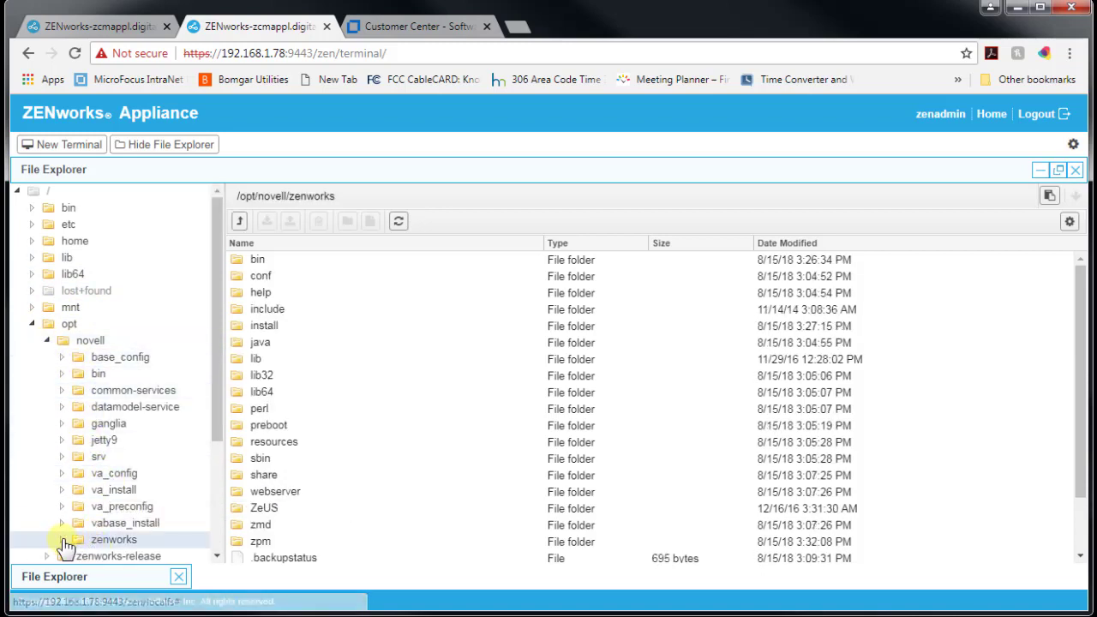
pyautogui.click(62, 539)
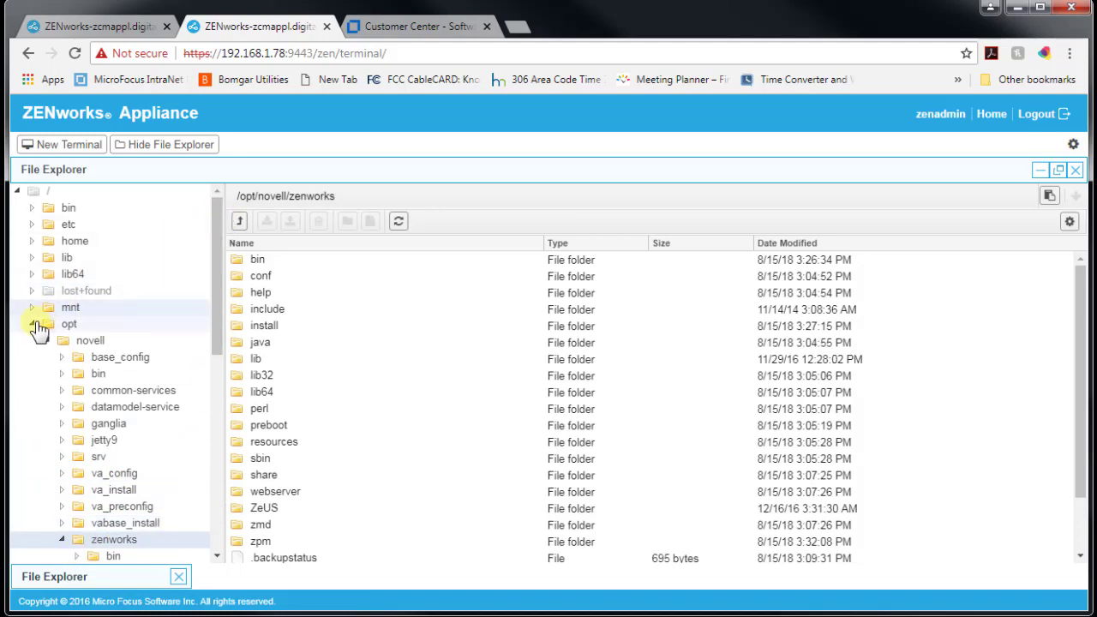
pyautogui.click(32, 324)
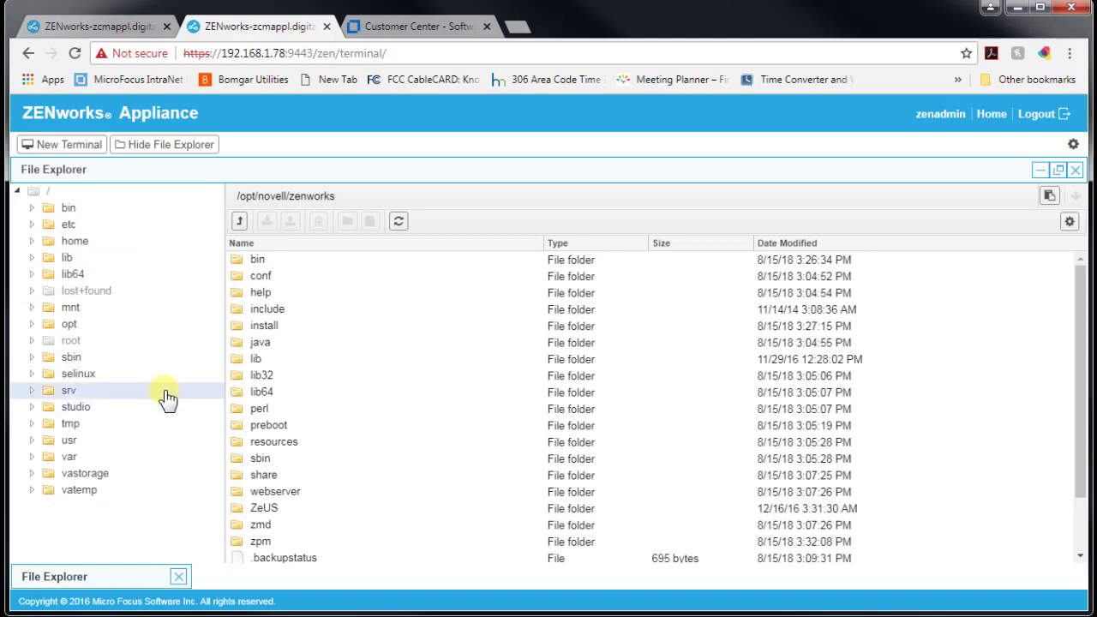
pyautogui.click(985, 116)
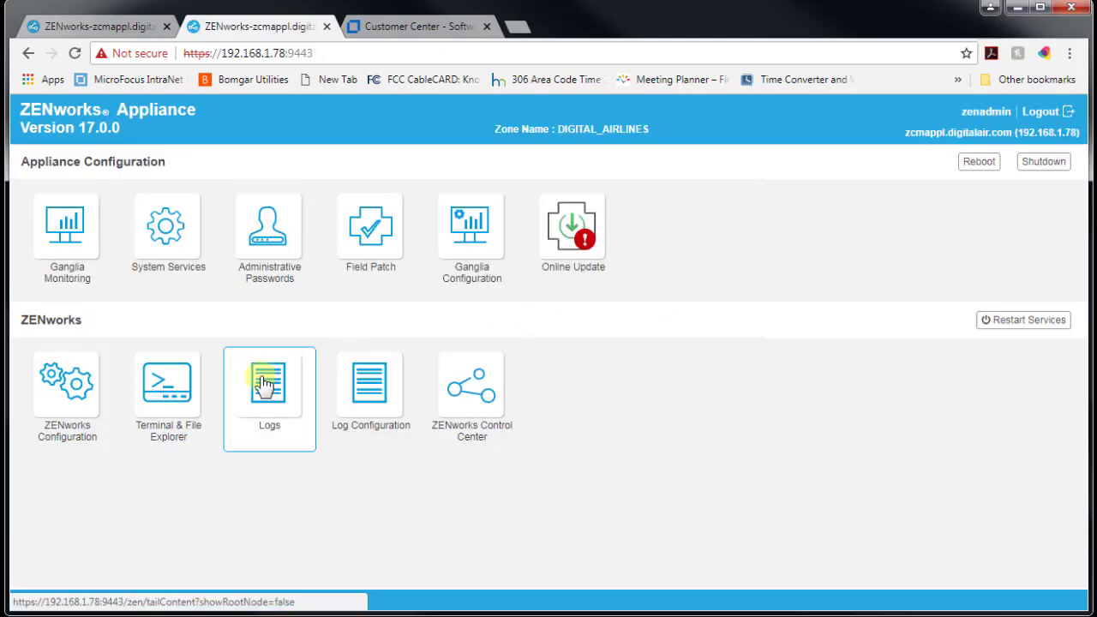
pyautogui.click(264, 385)
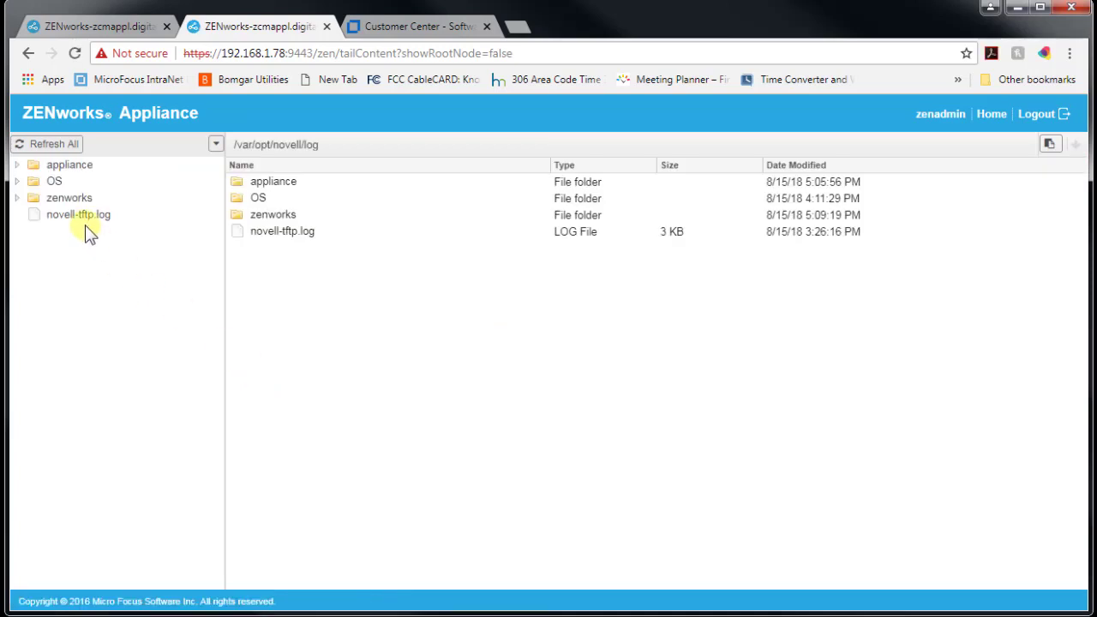
pyautogui.click(16, 198)
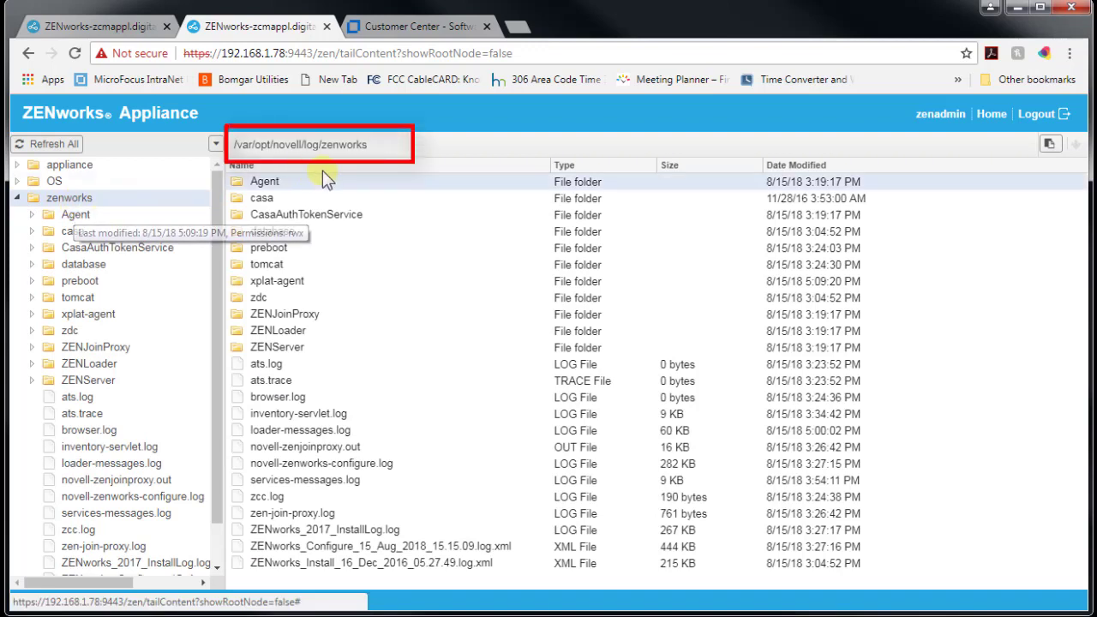
pyautogui.moveTo(383, 145); pyautogui.dragTo(235, 144)
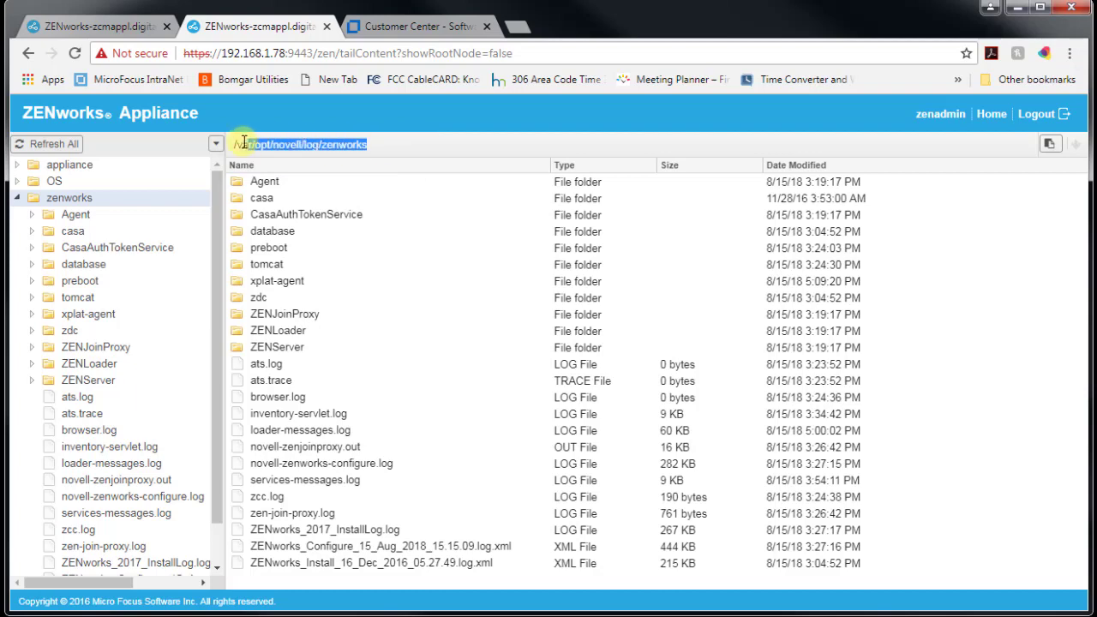
pyautogui.doubleClick(268, 500)
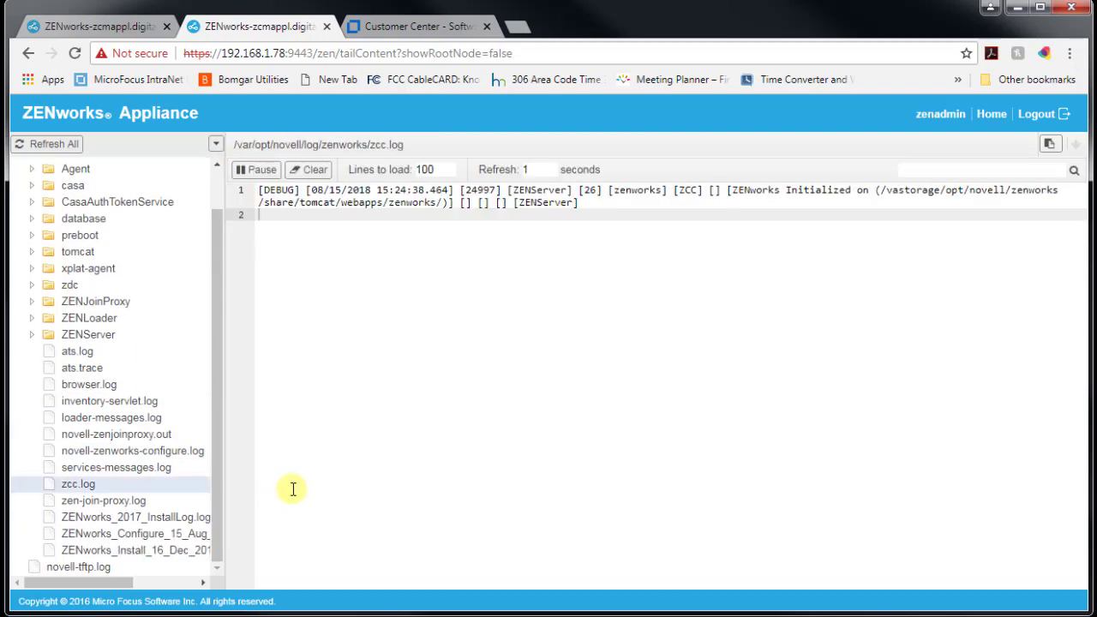
pyautogui.click(124, 419)
pyautogui.rightClick(127, 420)
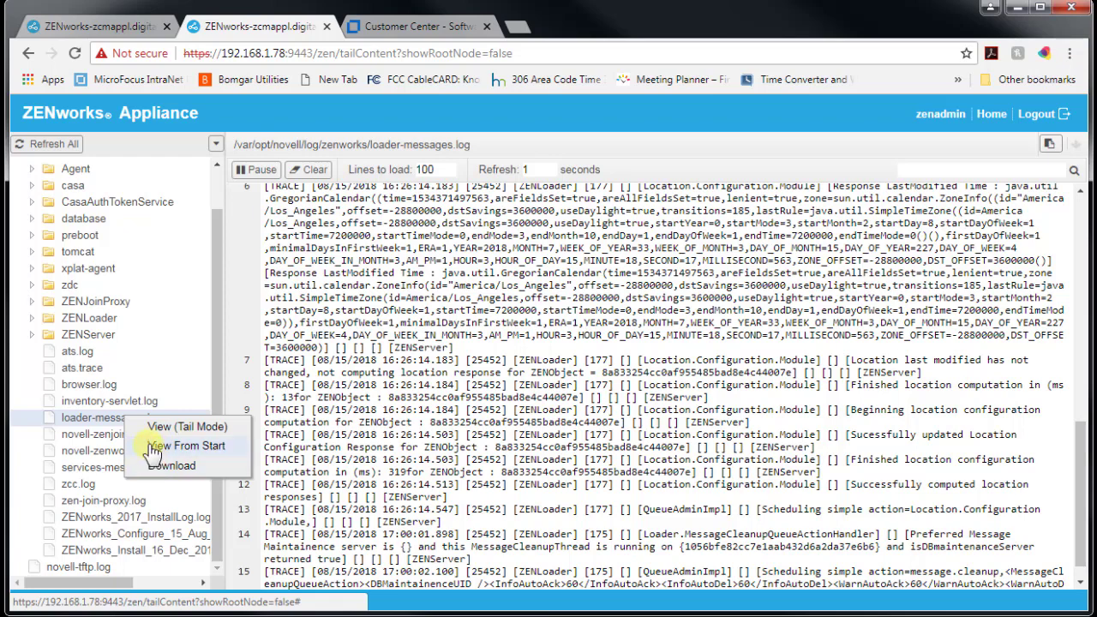
pyautogui.click(930, 168)
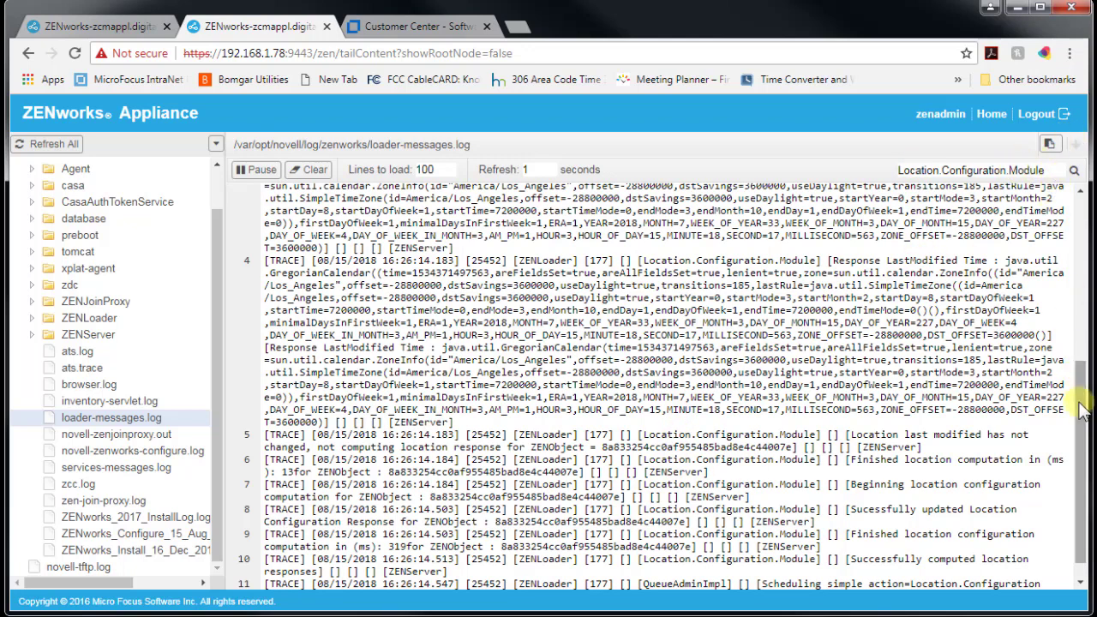
pyautogui.moveTo(1080, 462); pyautogui.dragTo(1081, 300)
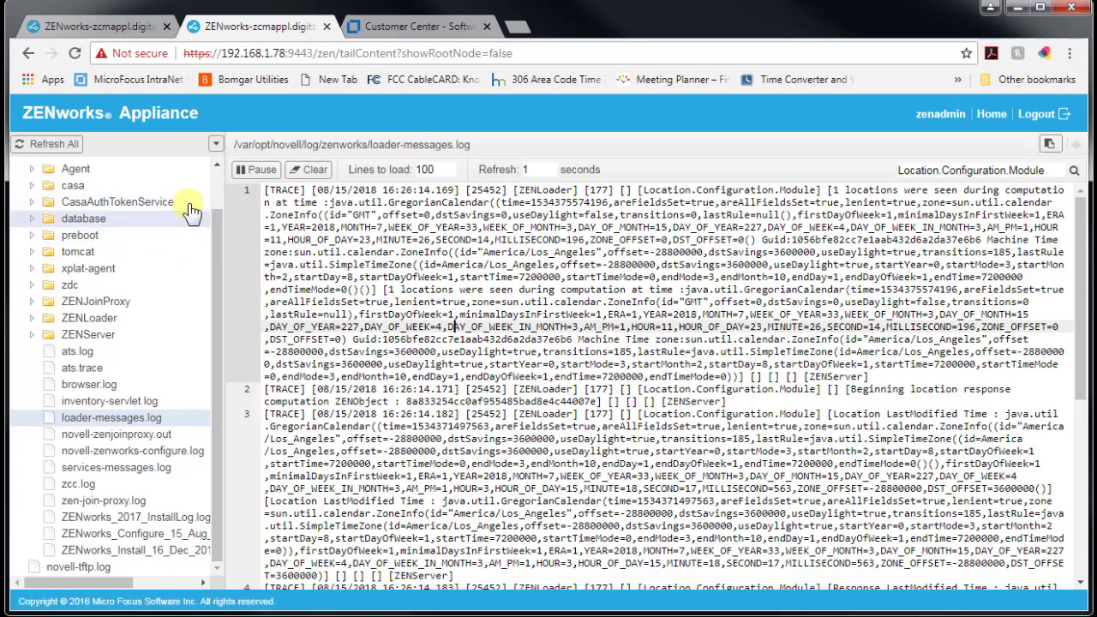
pyautogui.moveTo(214, 196); pyautogui.dragTo(212, 187)
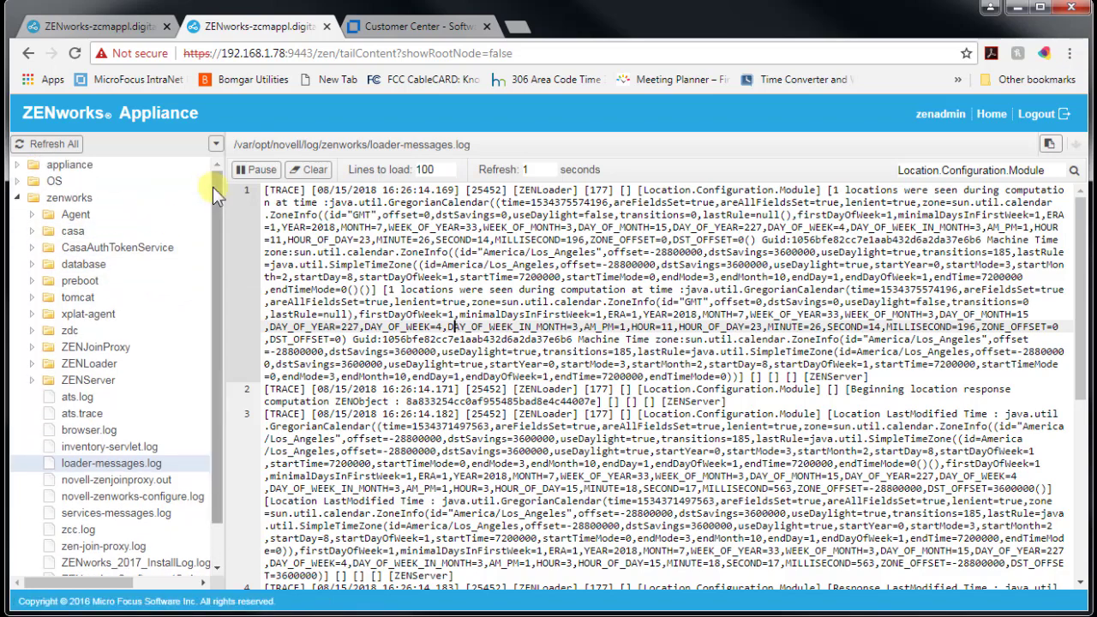
pyautogui.click(17, 181)
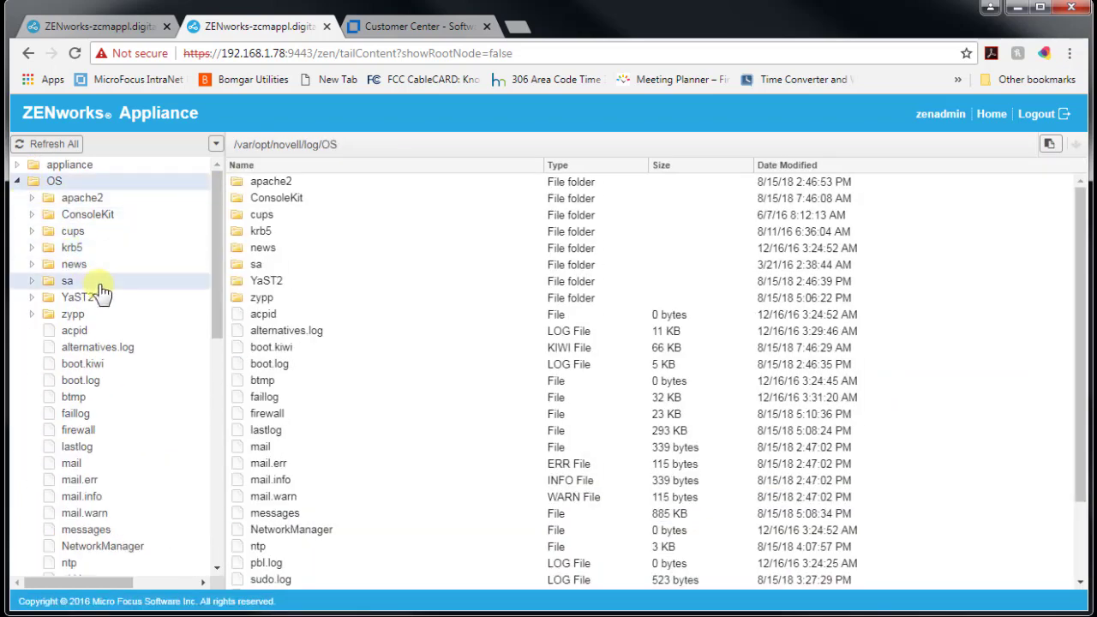
pyautogui.click(17, 165)
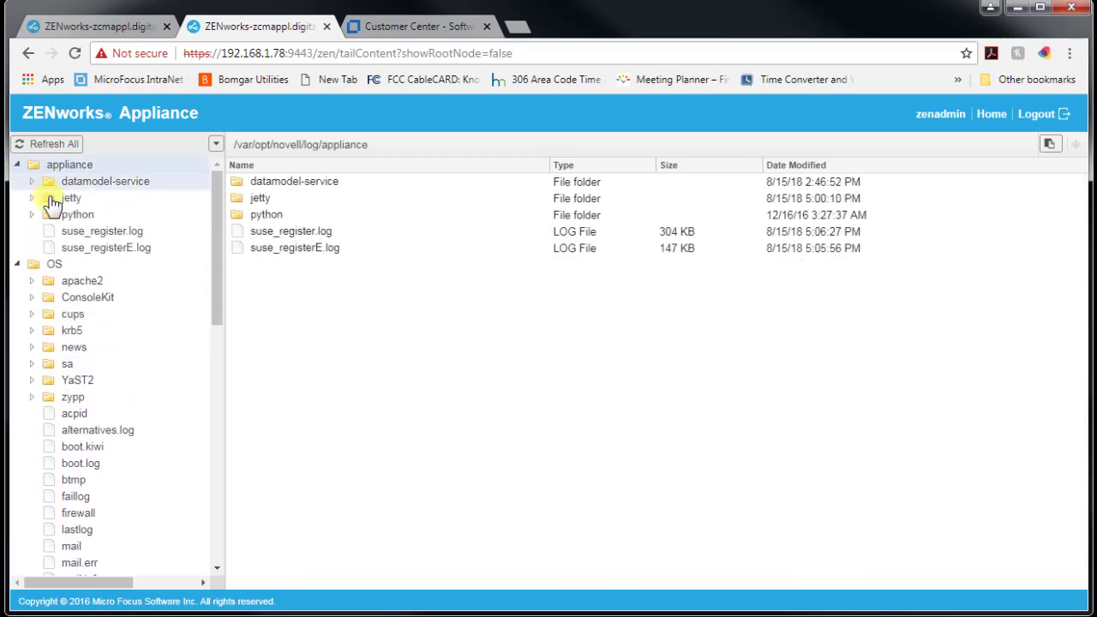
pyautogui.click(18, 264)
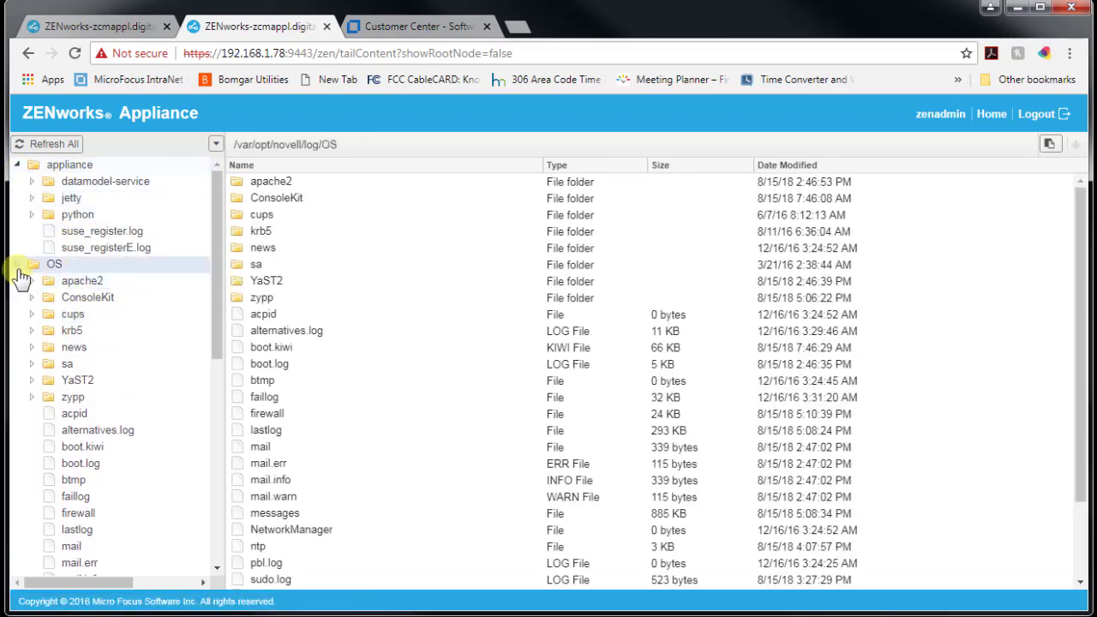
pyautogui.click(990, 115)
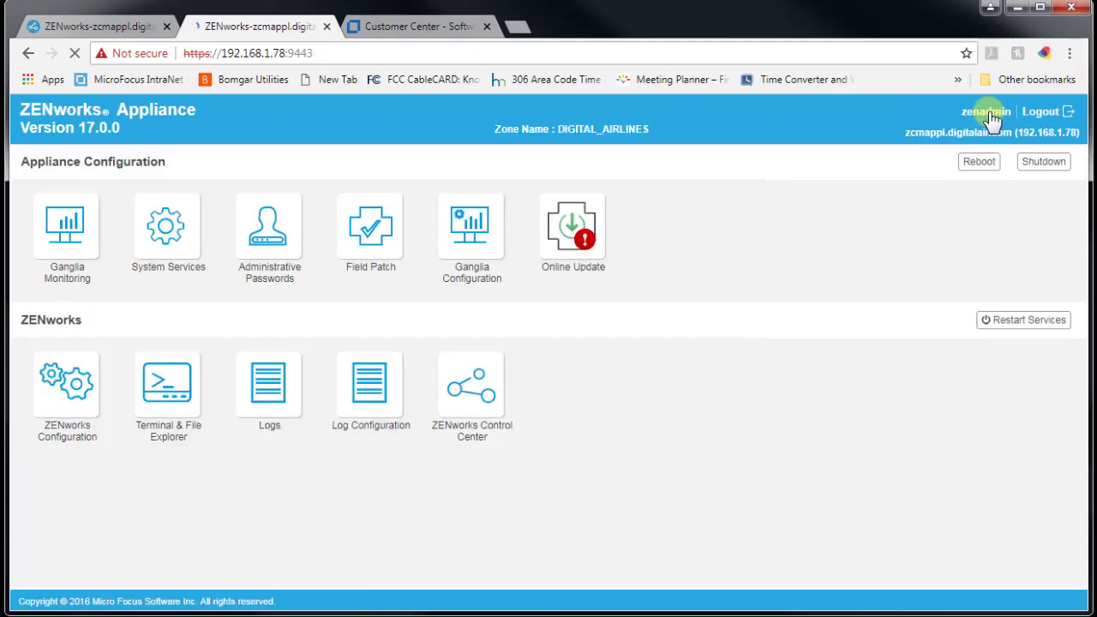
pyautogui.click(370, 384)
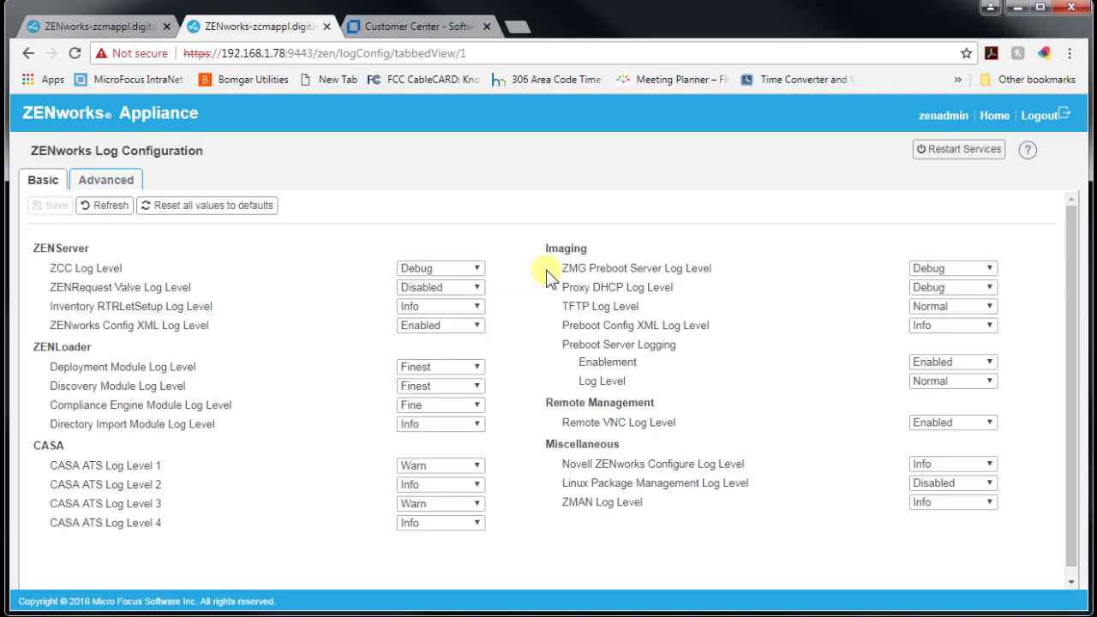
pyautogui.click(101, 182)
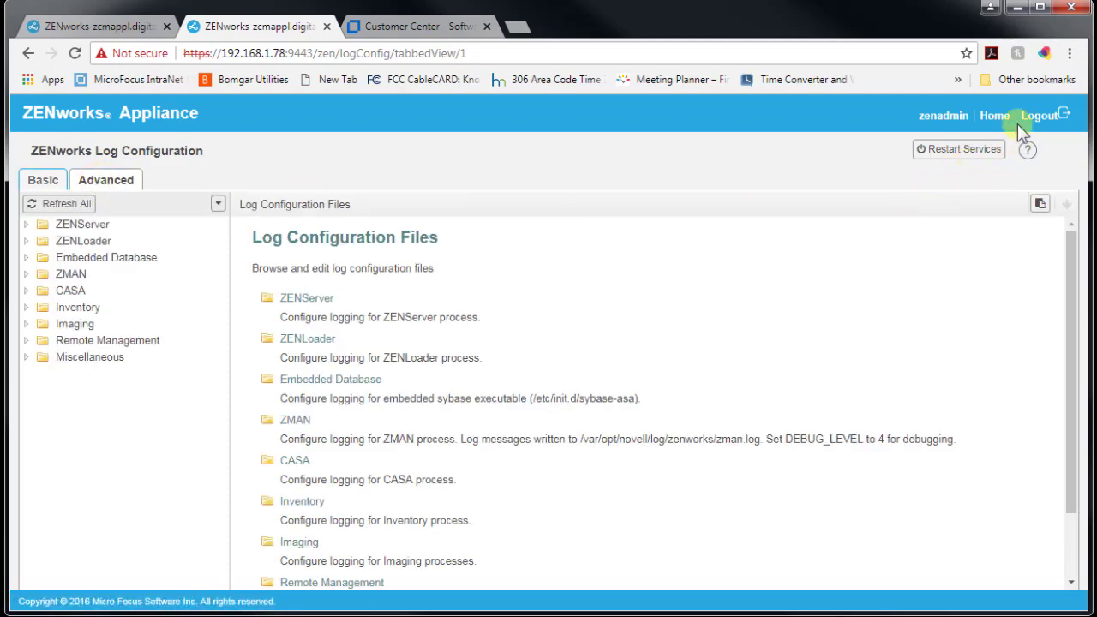
pyautogui.click(994, 115)
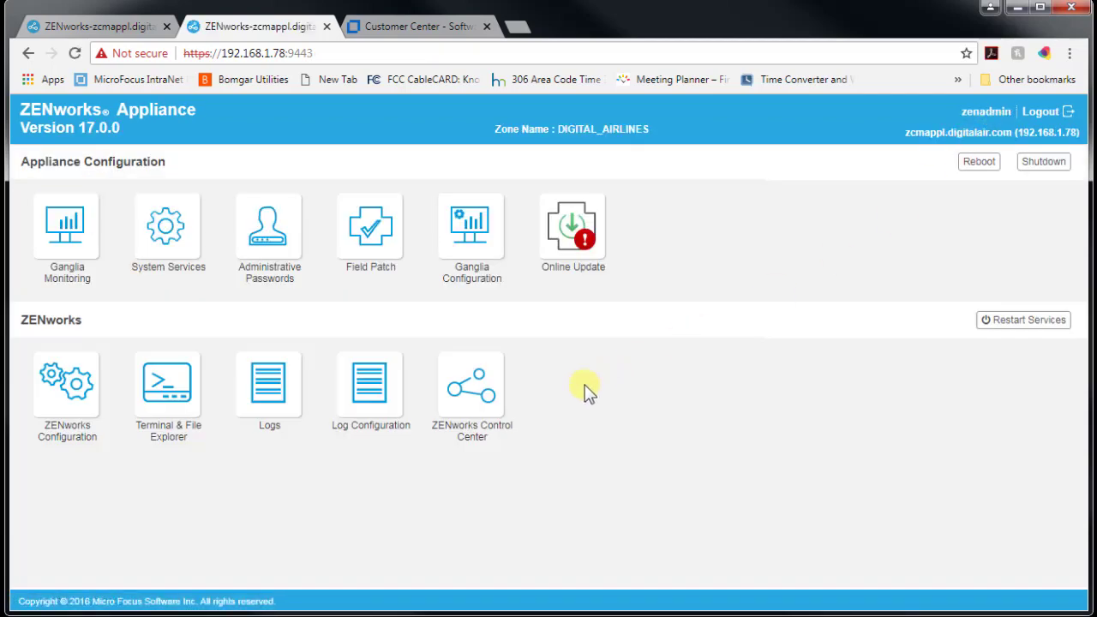
# Launch ZENworks Control Center in a new tab, proceeding past the untrusted certificate warning.
pyautogui.click(470, 399)
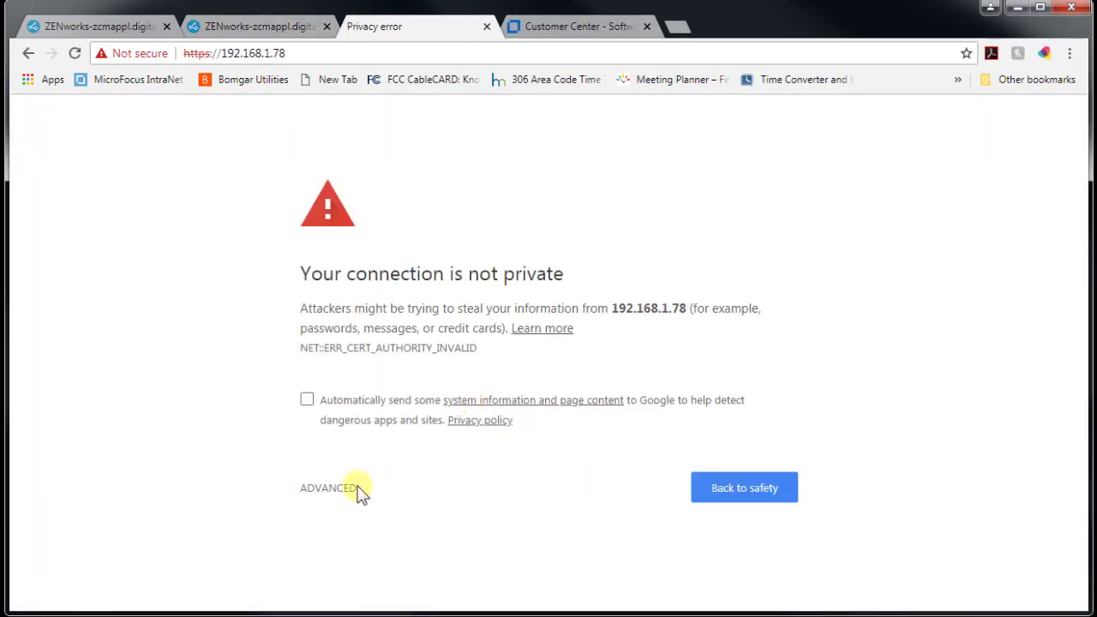
pyautogui.click(330, 487)
pyautogui.scroll(-1, 753, 506)
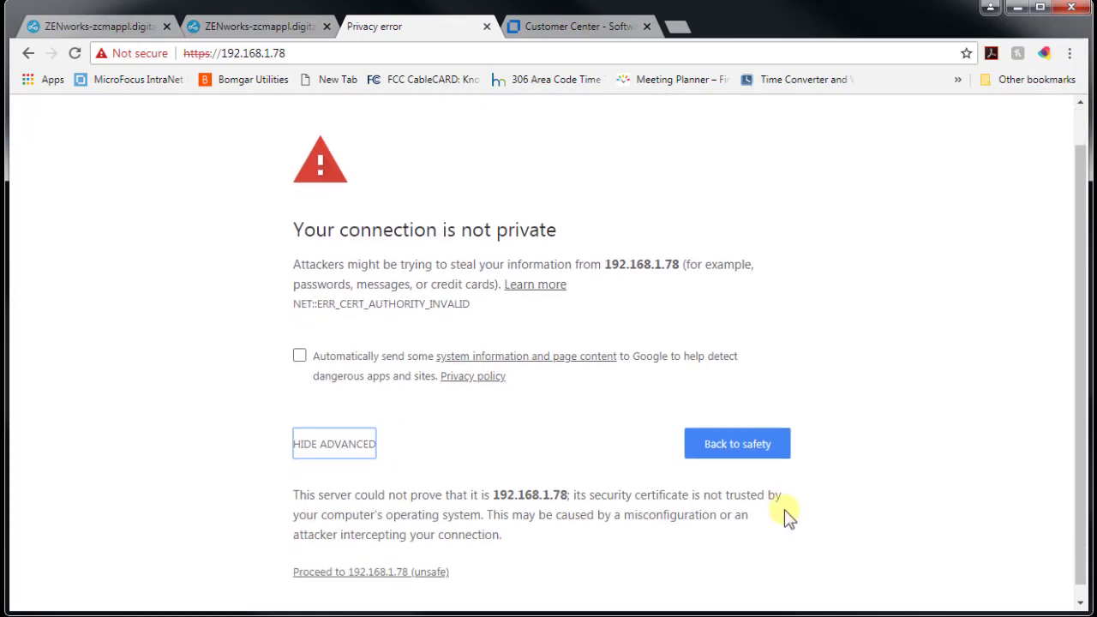
pyautogui.click(339, 561)
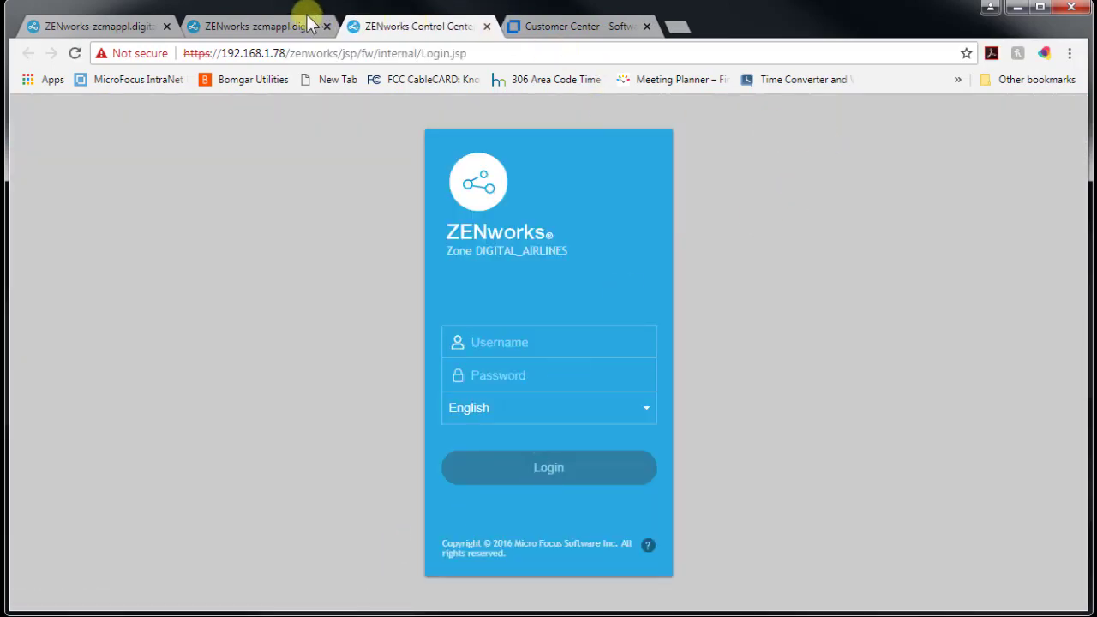
# Back on the appliance dashboard, view the Restart Services list and close it unchanged.
pyautogui.click(269, 26)
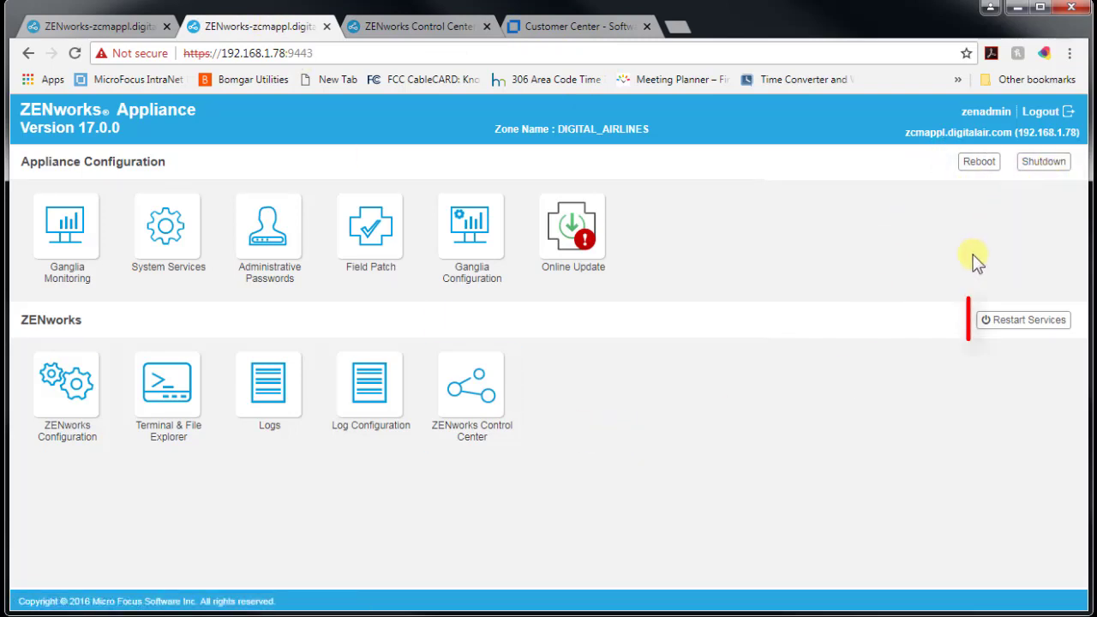
pyautogui.click(1013, 329)
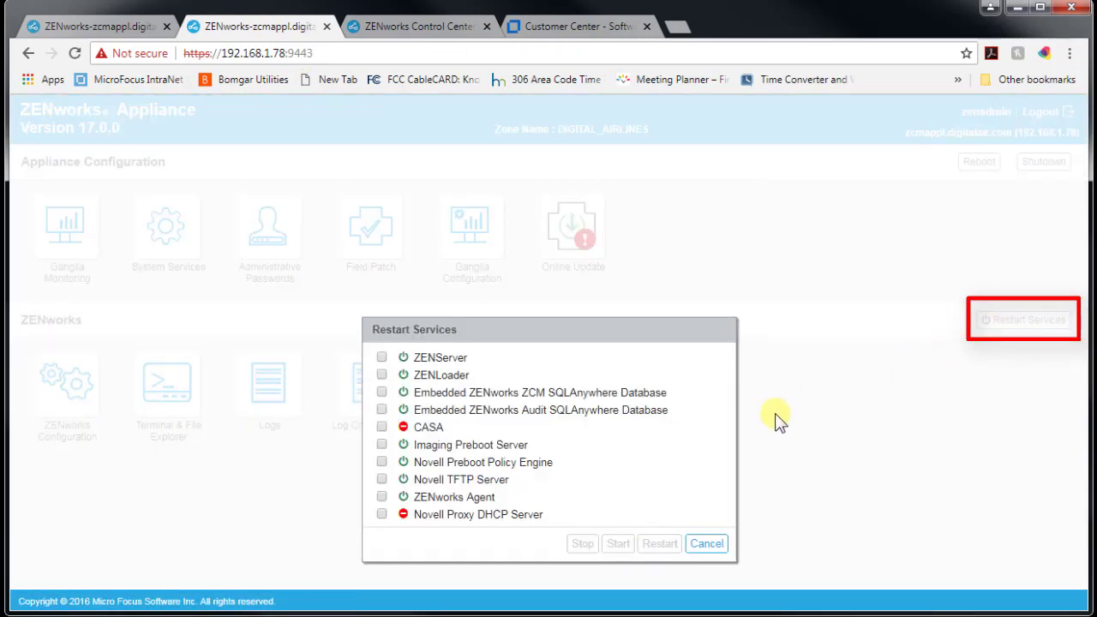
pyautogui.click(706, 545)
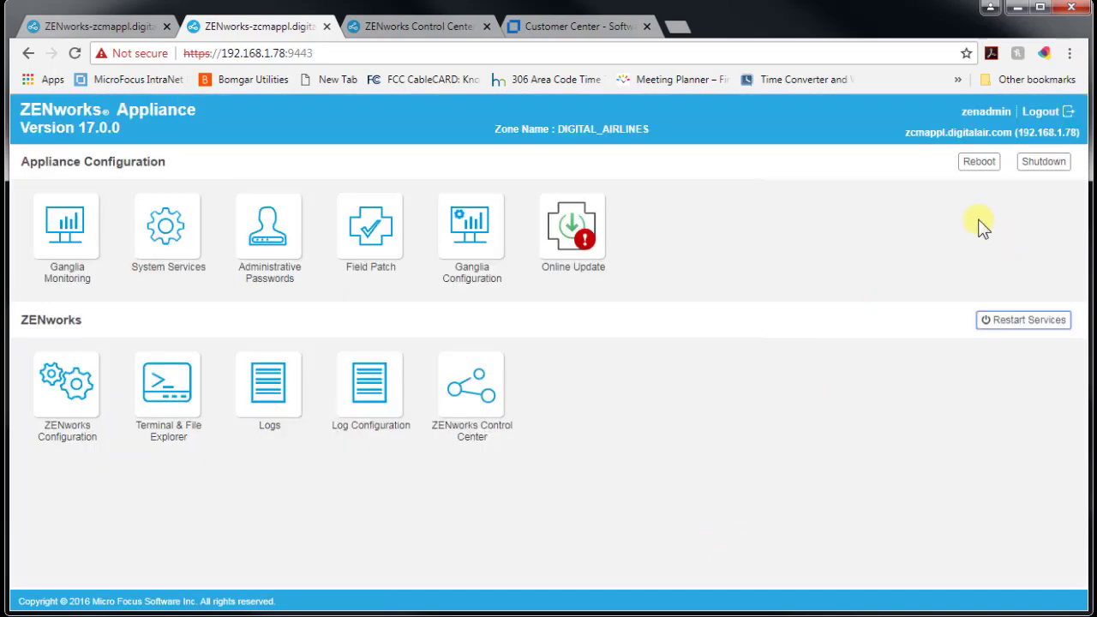
# Log out of the admin session, sign in as root with its password, then log out again.
pyautogui.click(1034, 115)
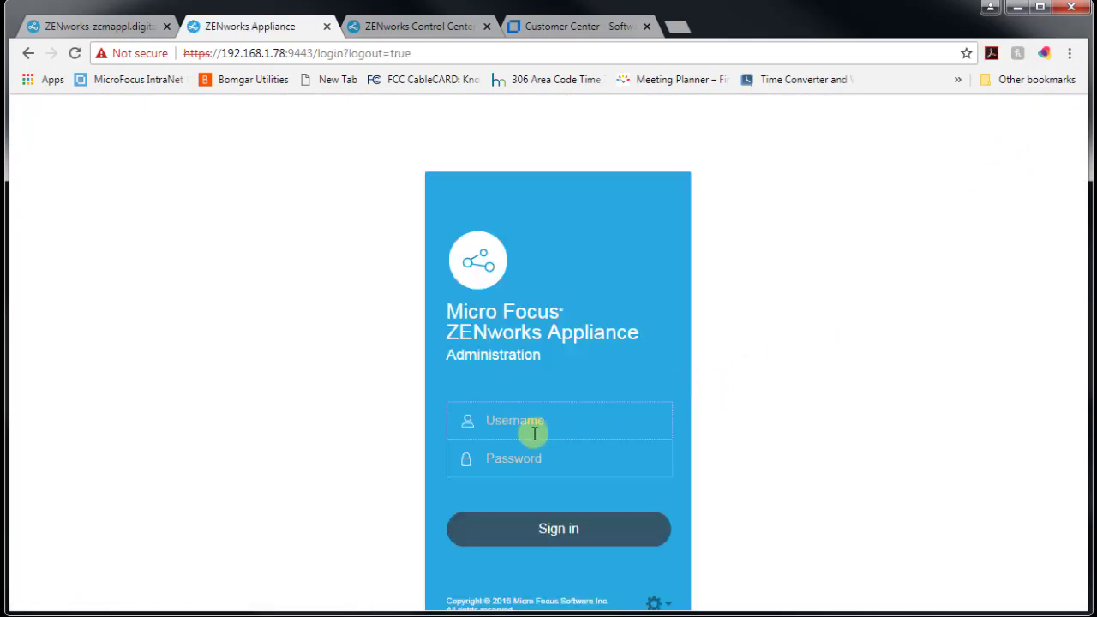
pyautogui.write('root')
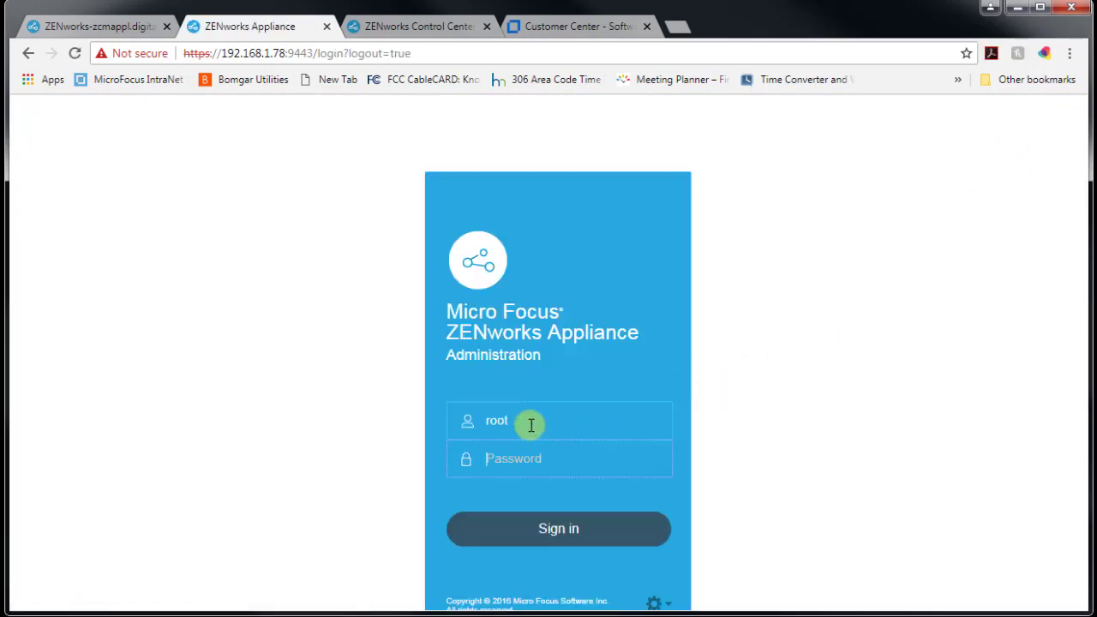
pyautogui.write('novell')
pyautogui.press('Return')
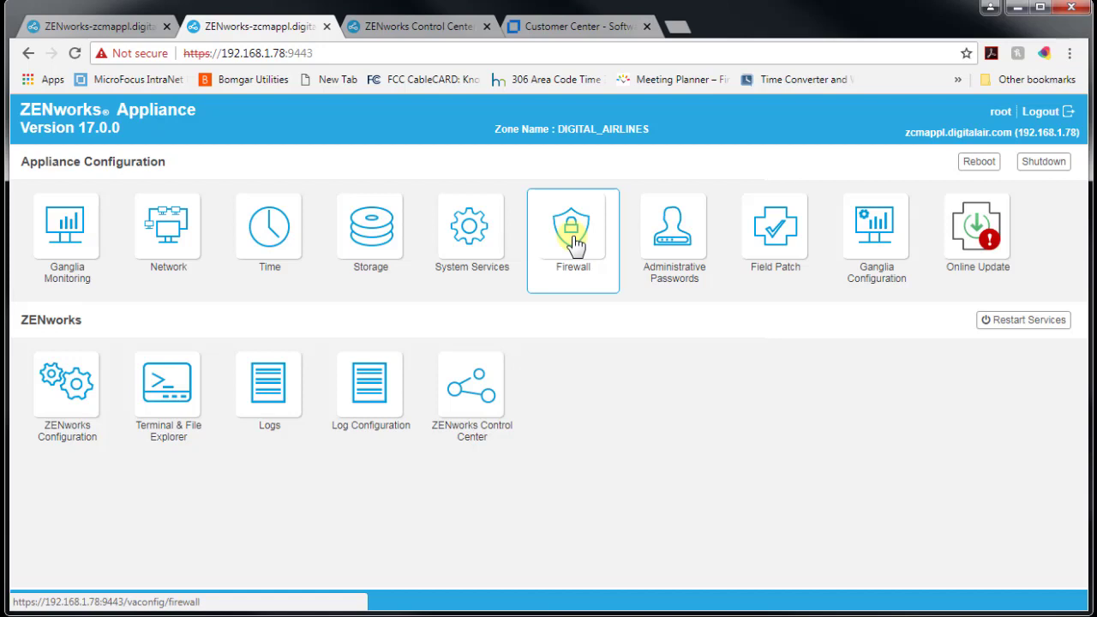
pyautogui.click(1044, 114)
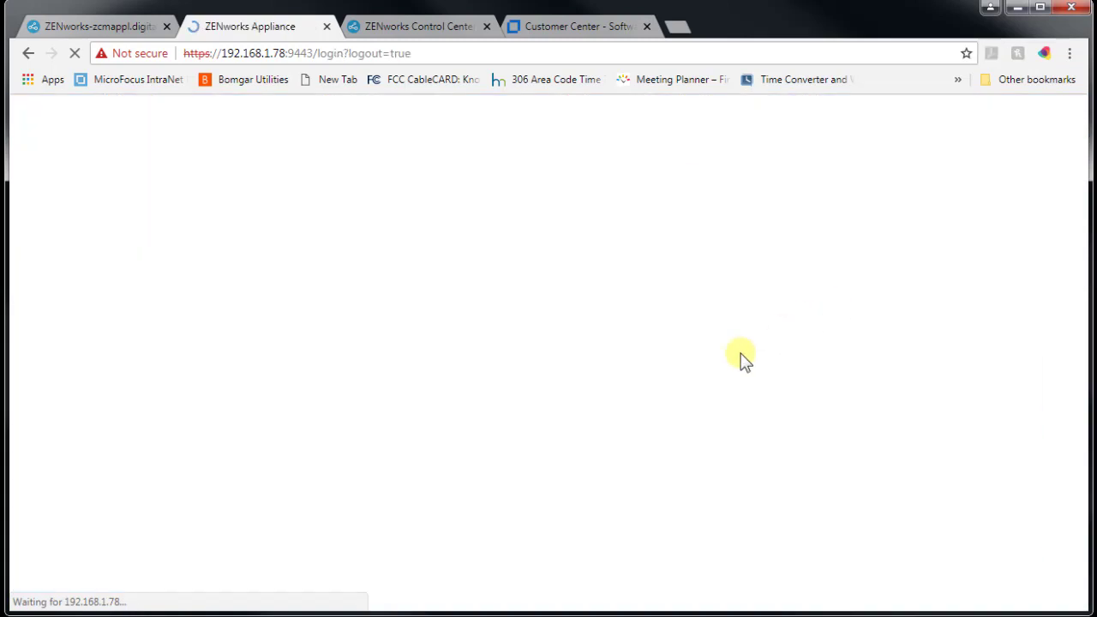